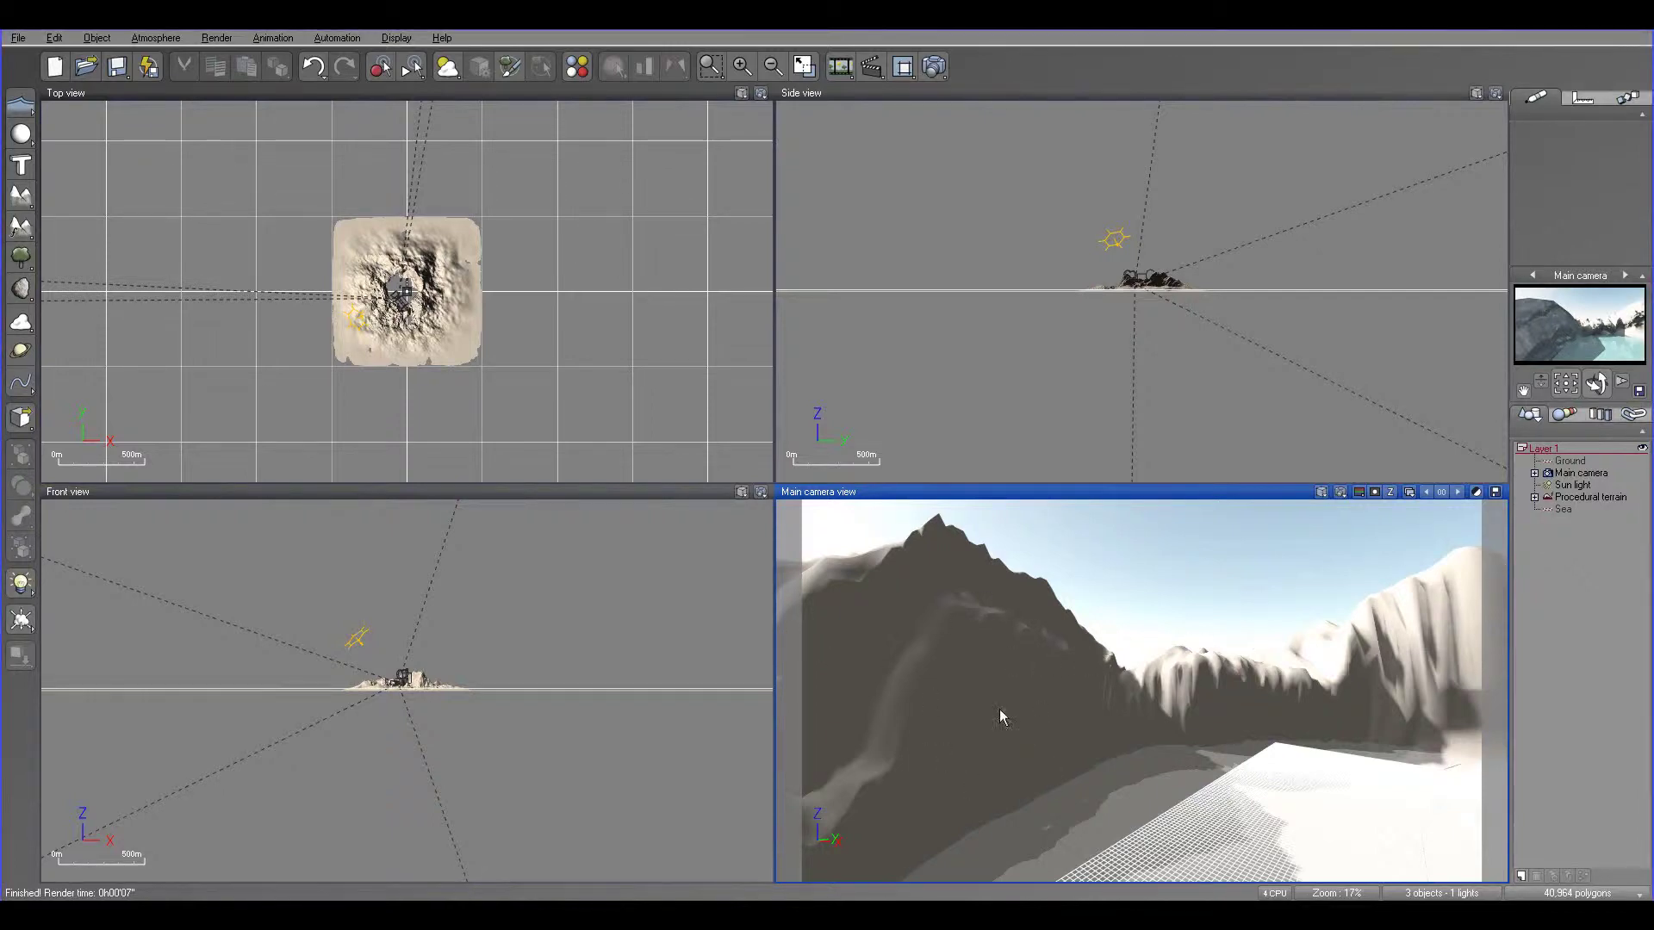
left_click(1602, 498)
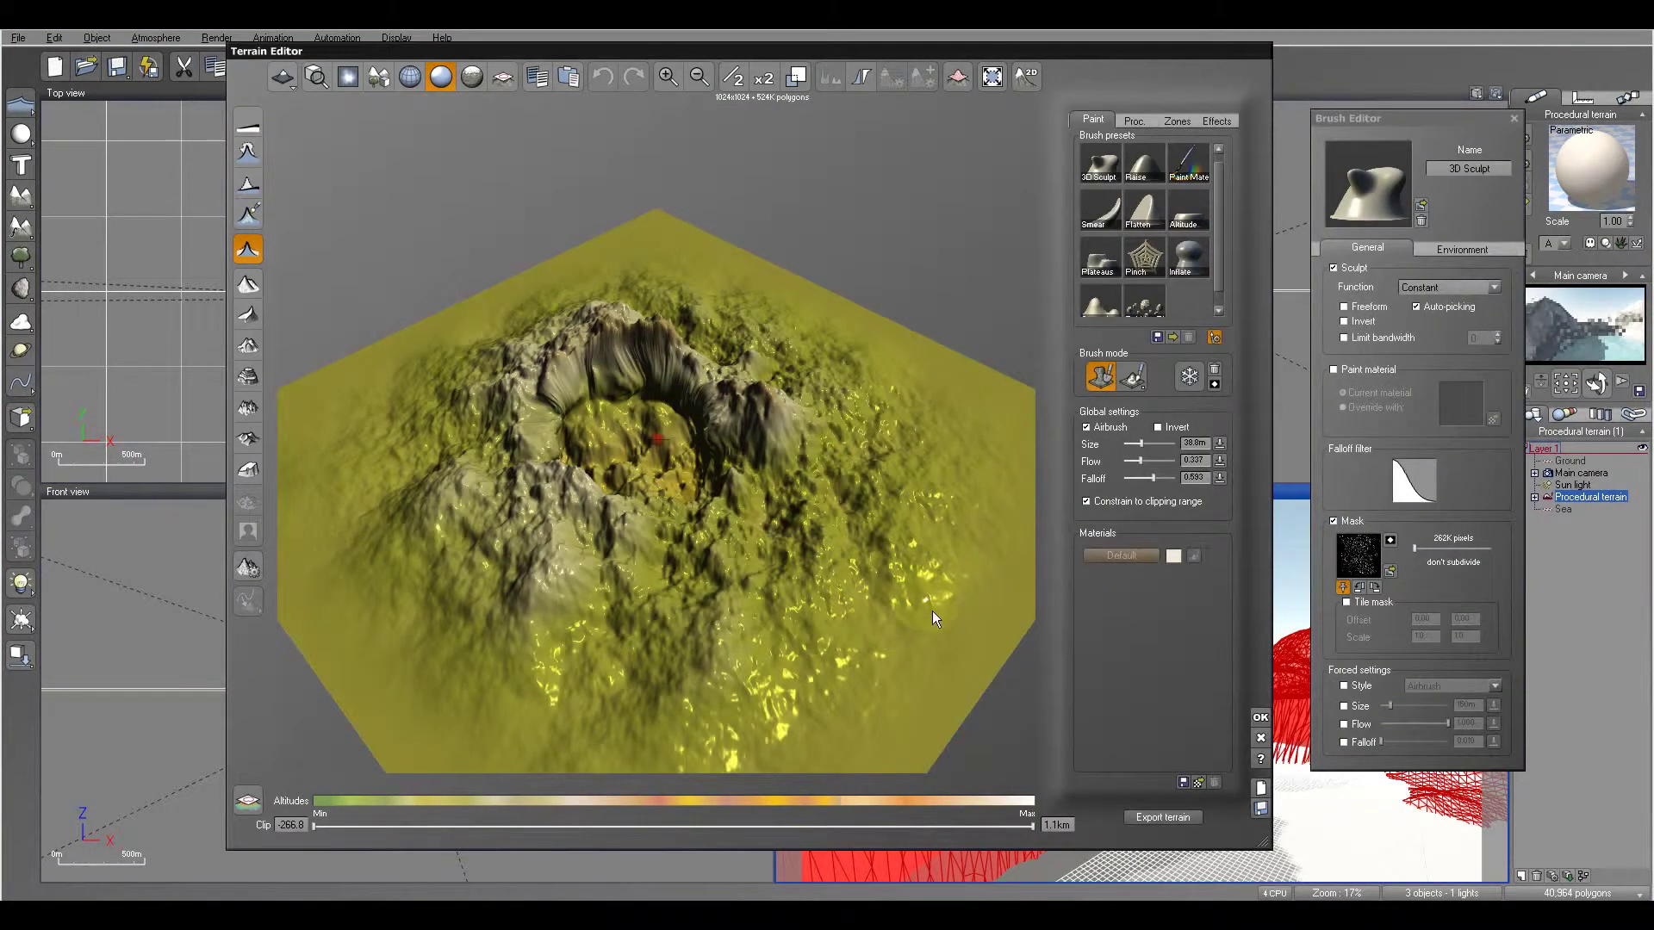
left_click(1191, 168)
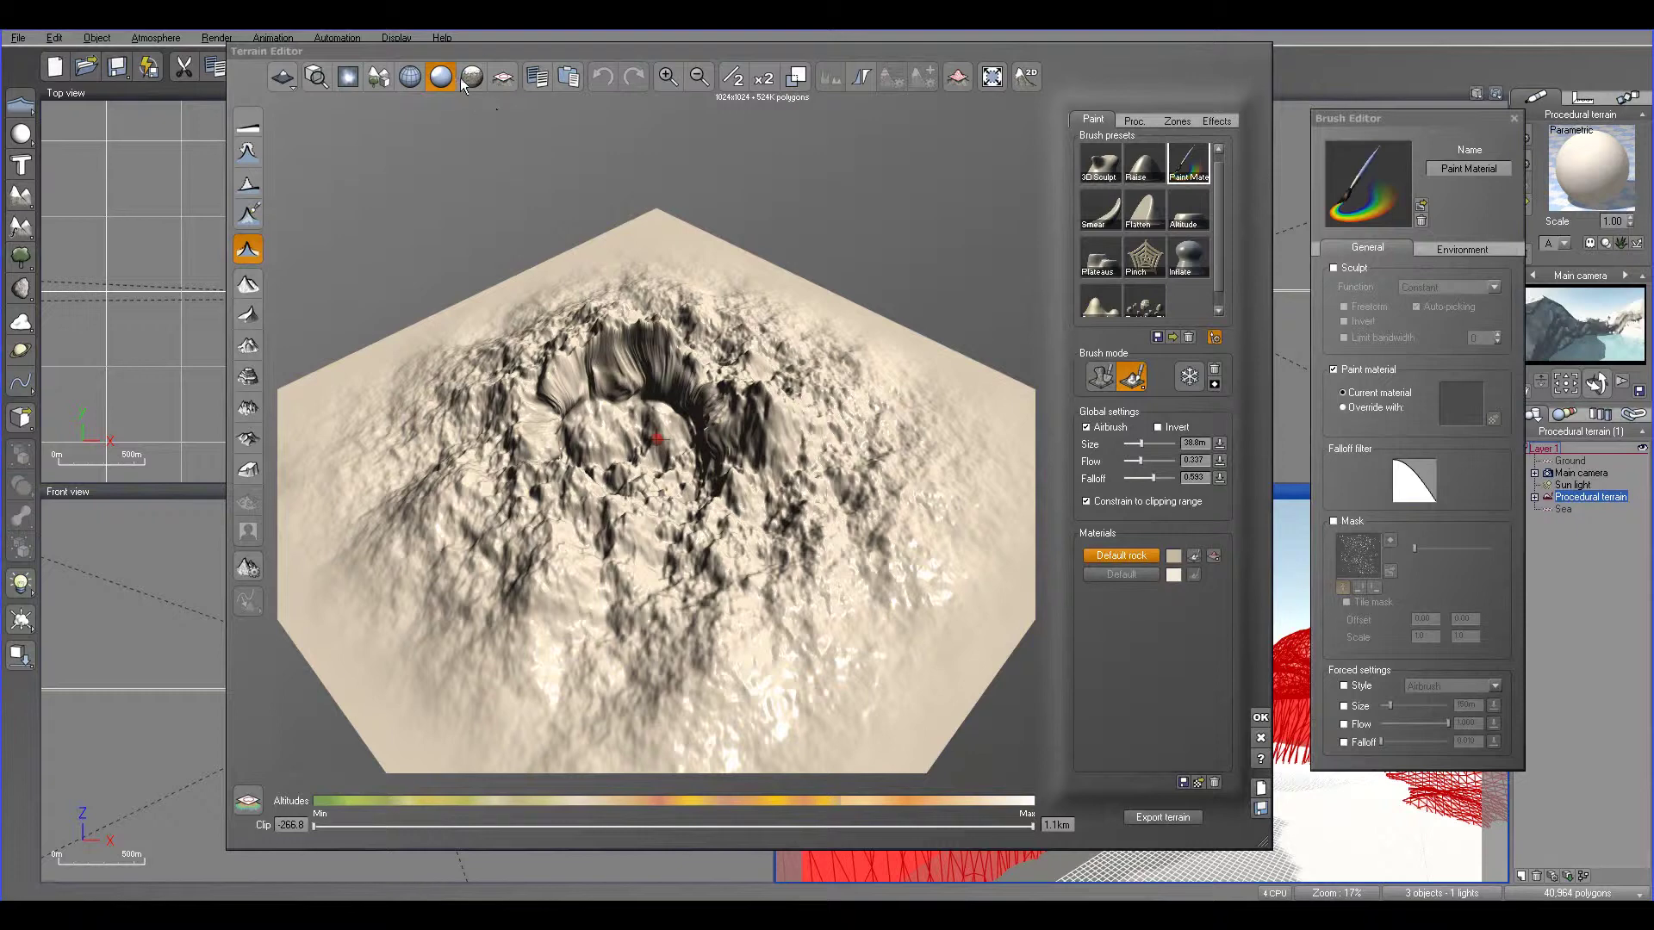
left_click(483, 80)
left_click(483, 86)
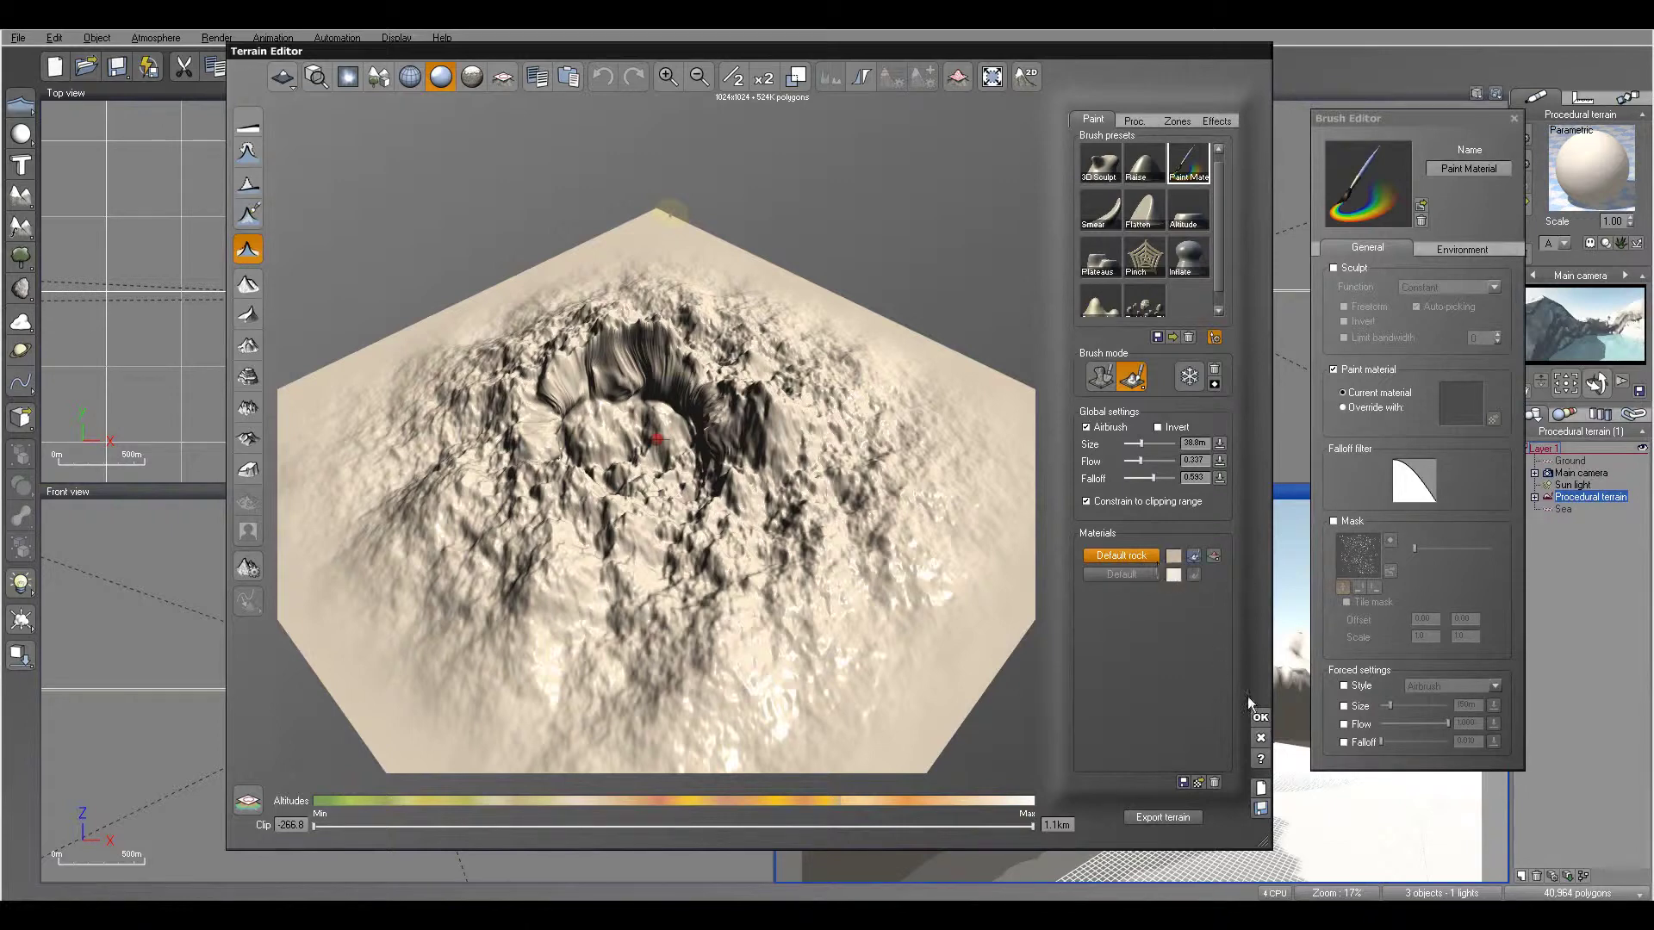
left_click(1261, 741)
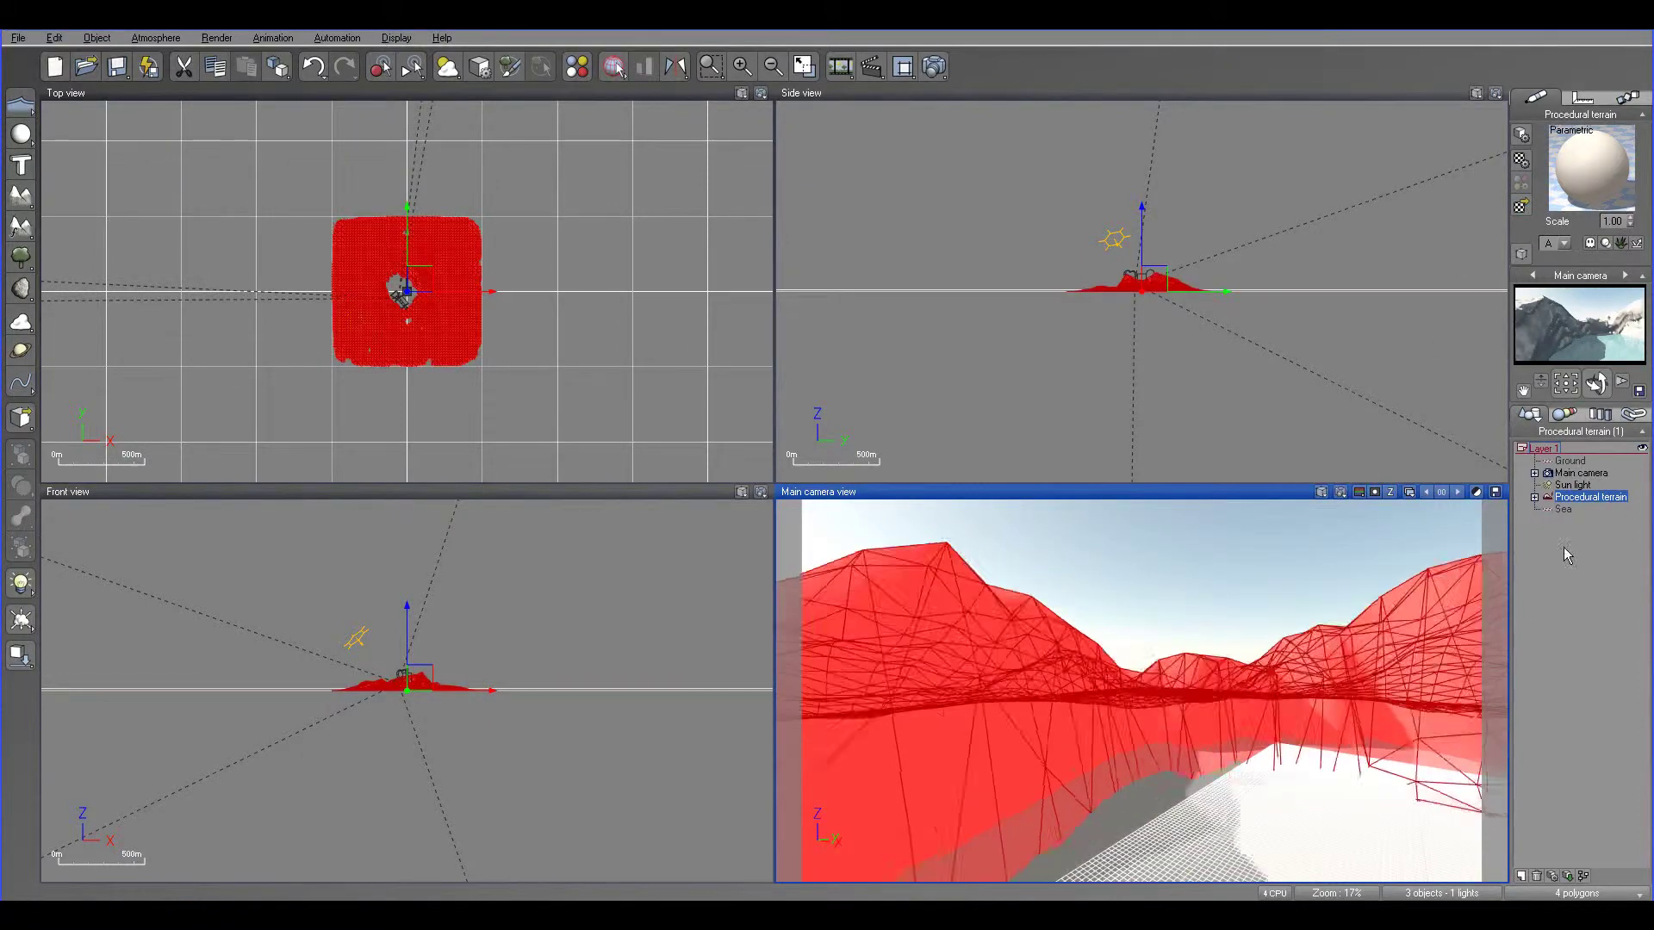
Step: Replace the procedural terrain's material with the Thawing preset from the Landscapes collection
left_click(1521, 207)
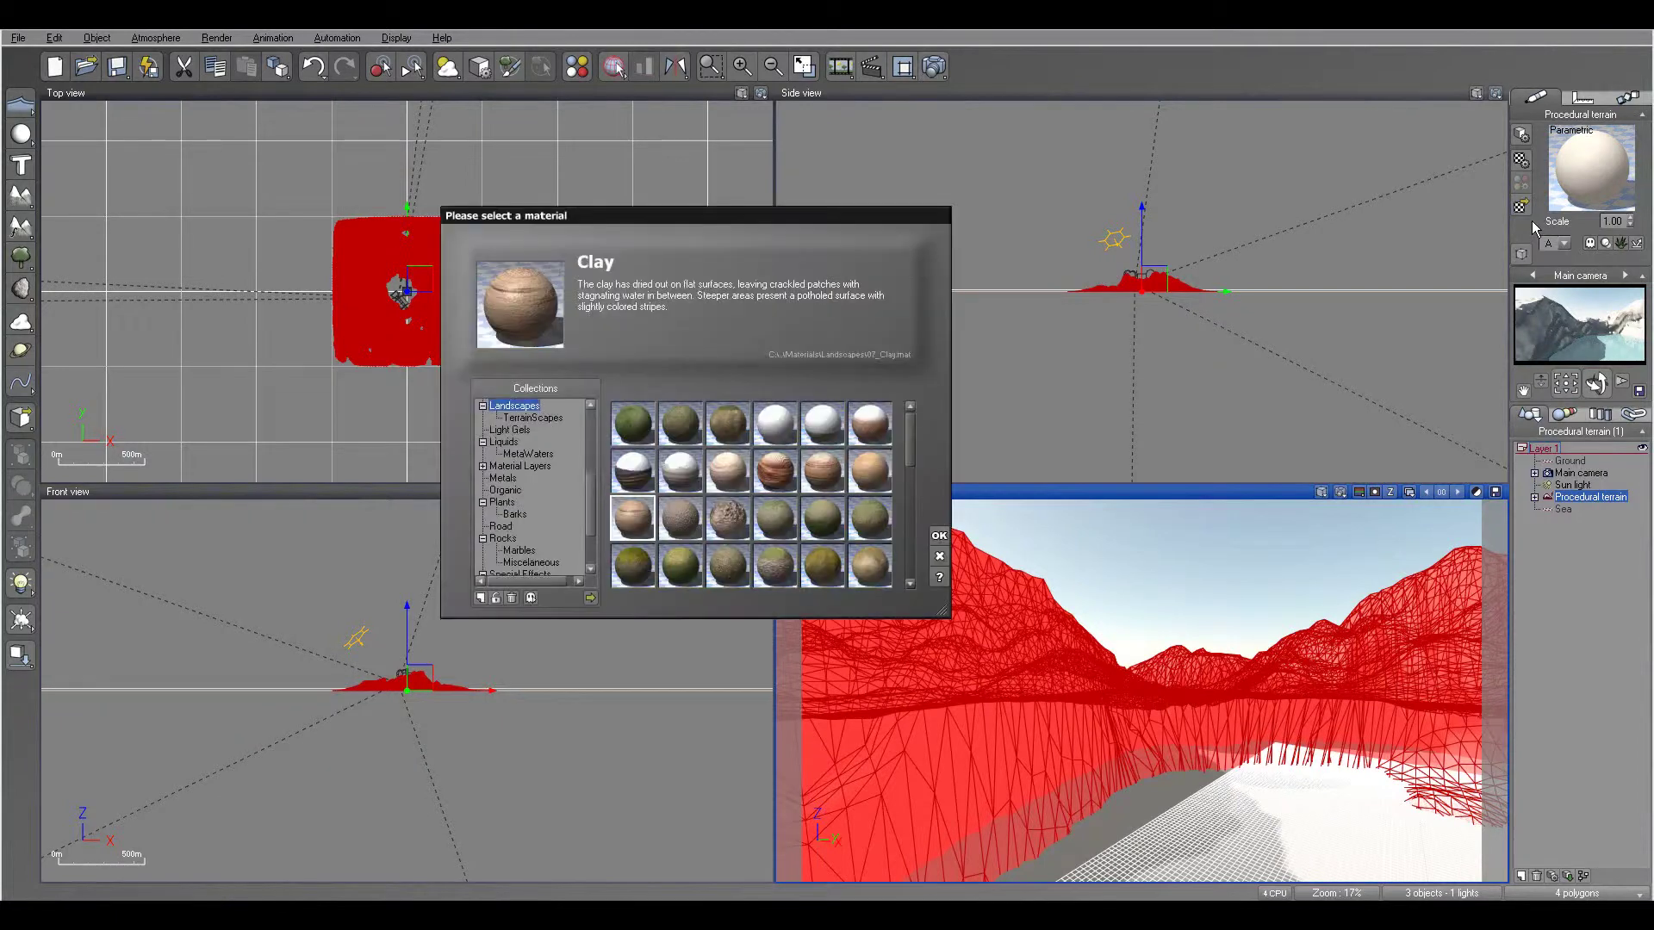
left_click(781, 486)
left_click(831, 484)
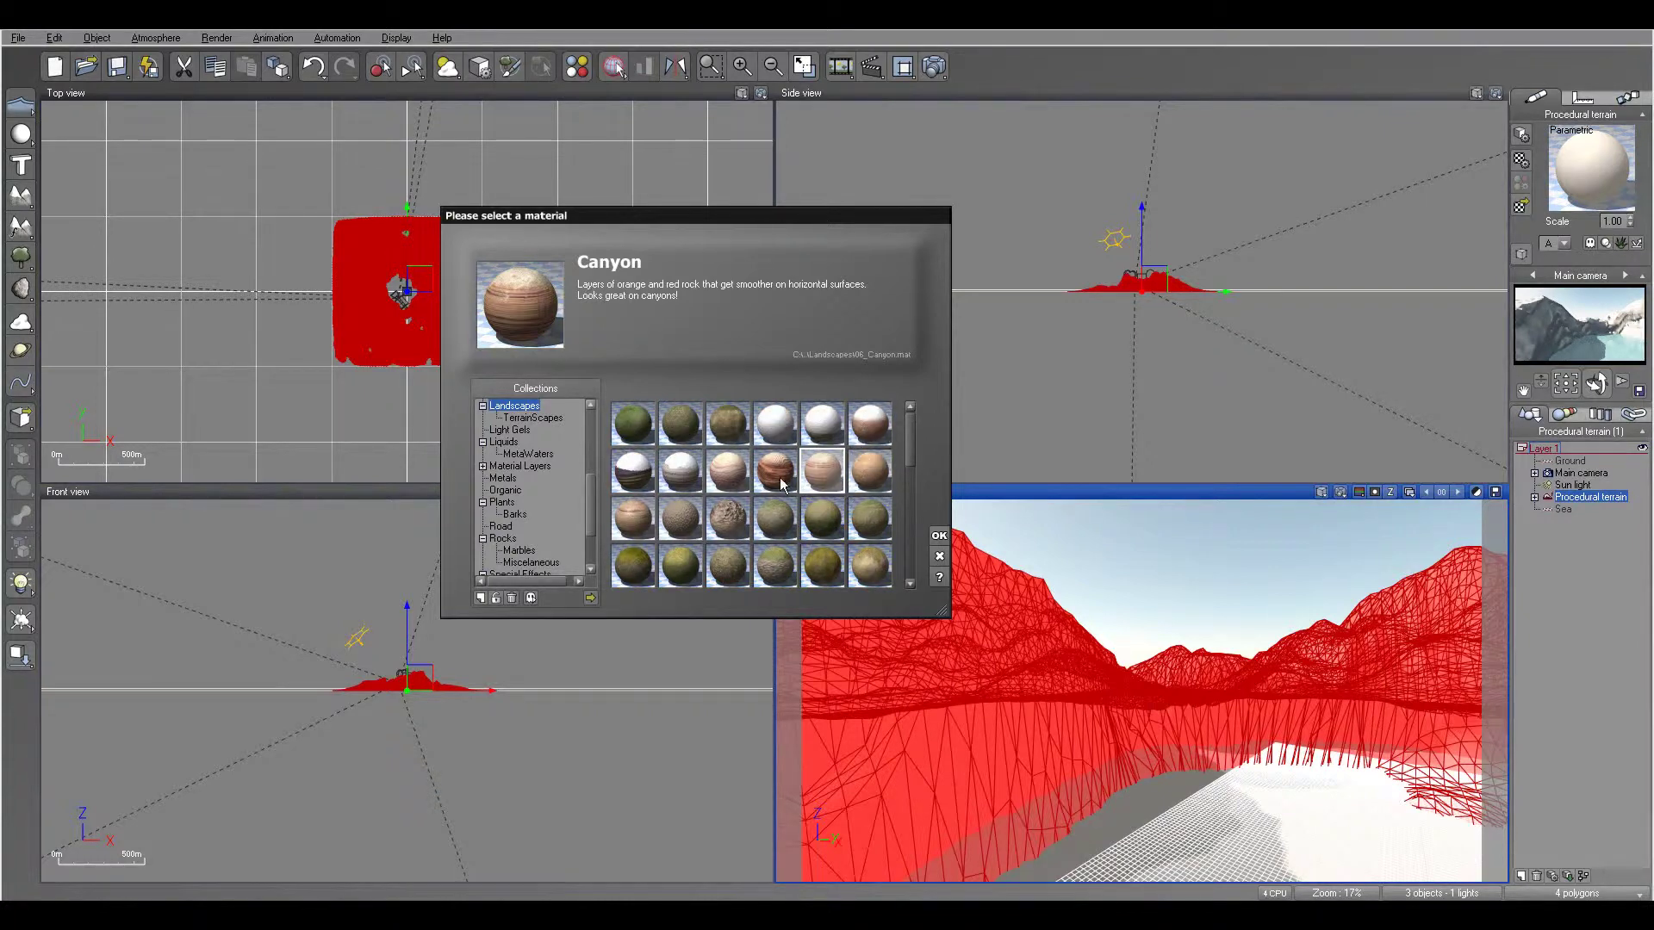
left_click(688, 488)
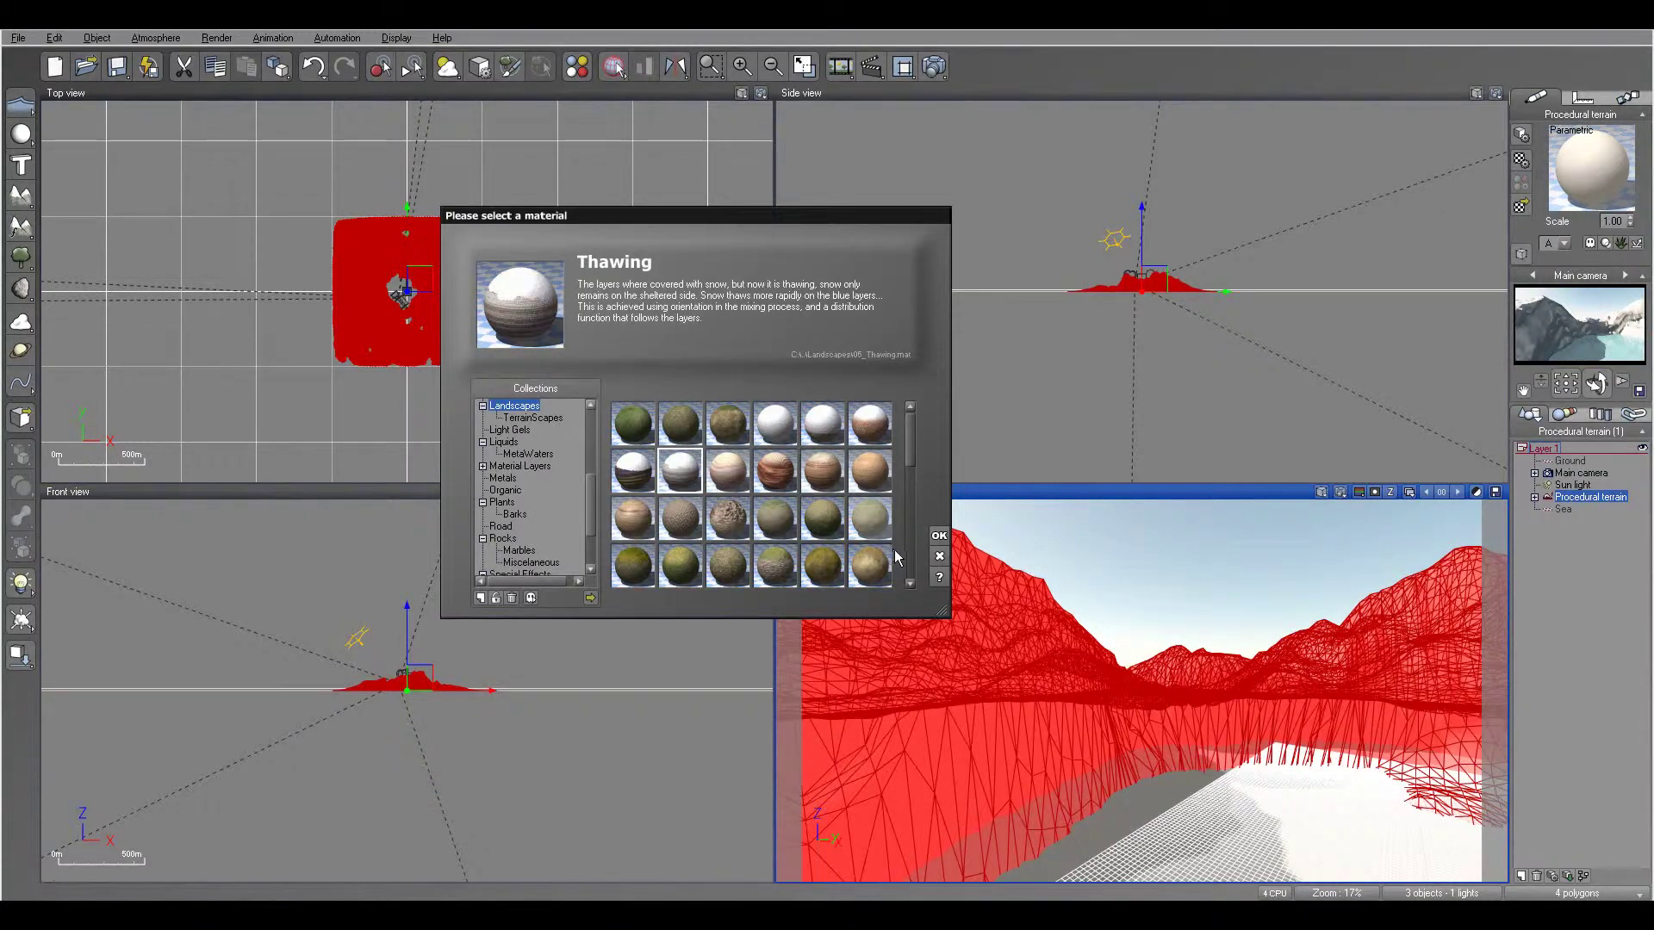
left_click(944, 540)
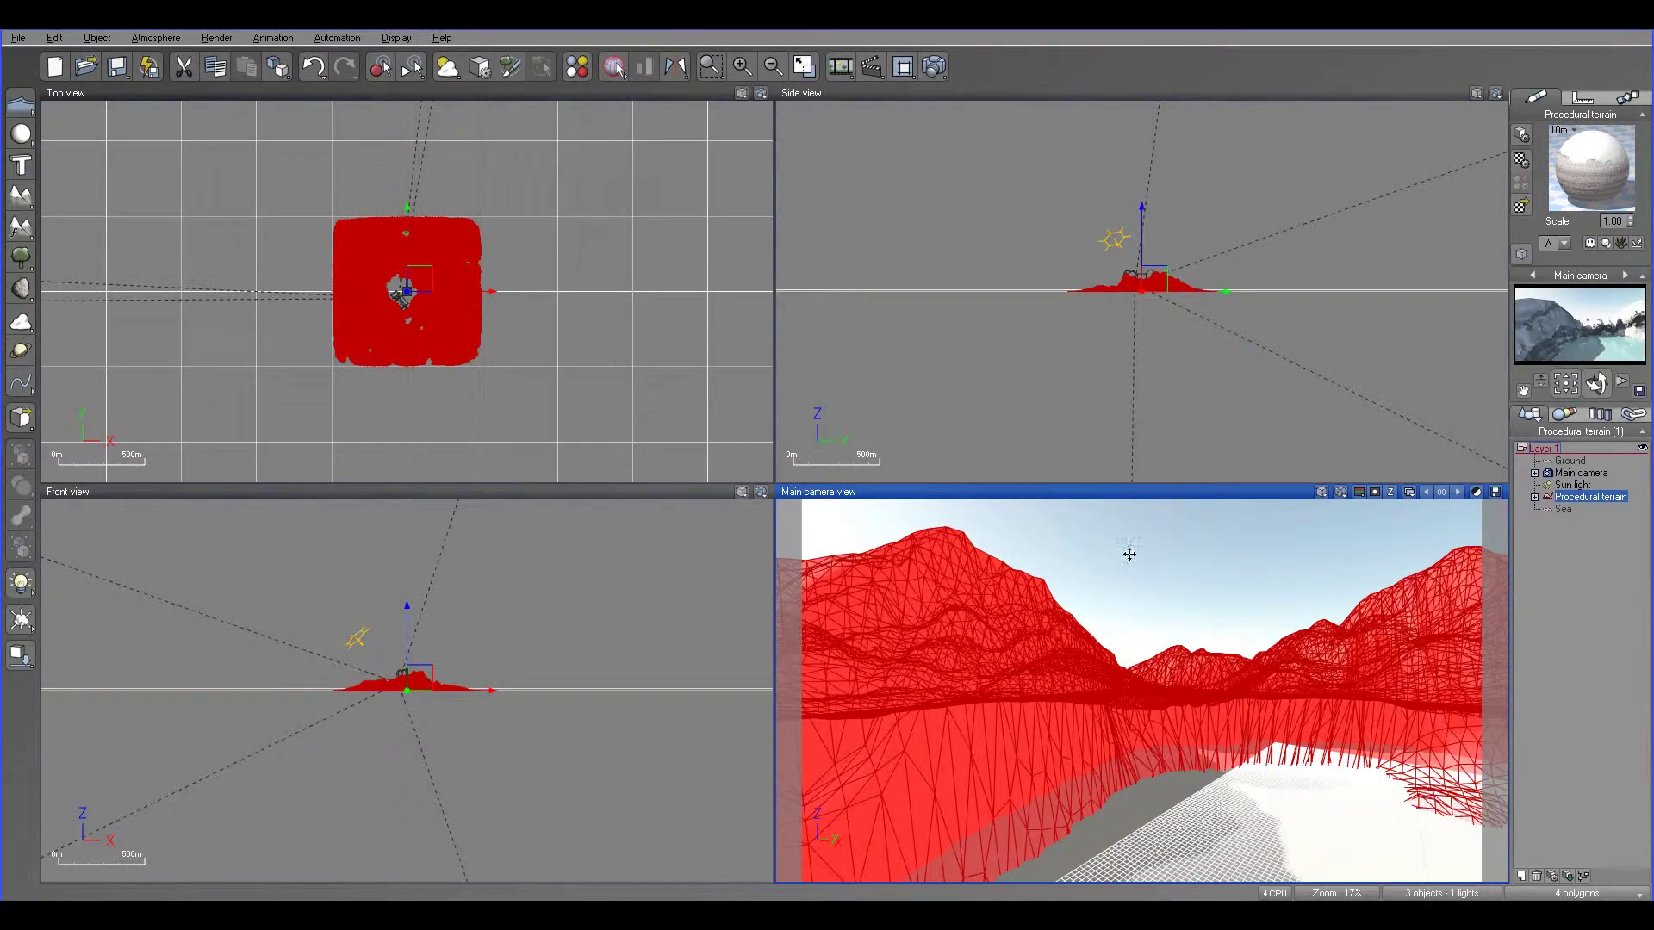
Step: Open the procedural terrain for editing and add the Gray Mountain material from the Landscapes collection to its paintable materials
double_click(1407, 674)
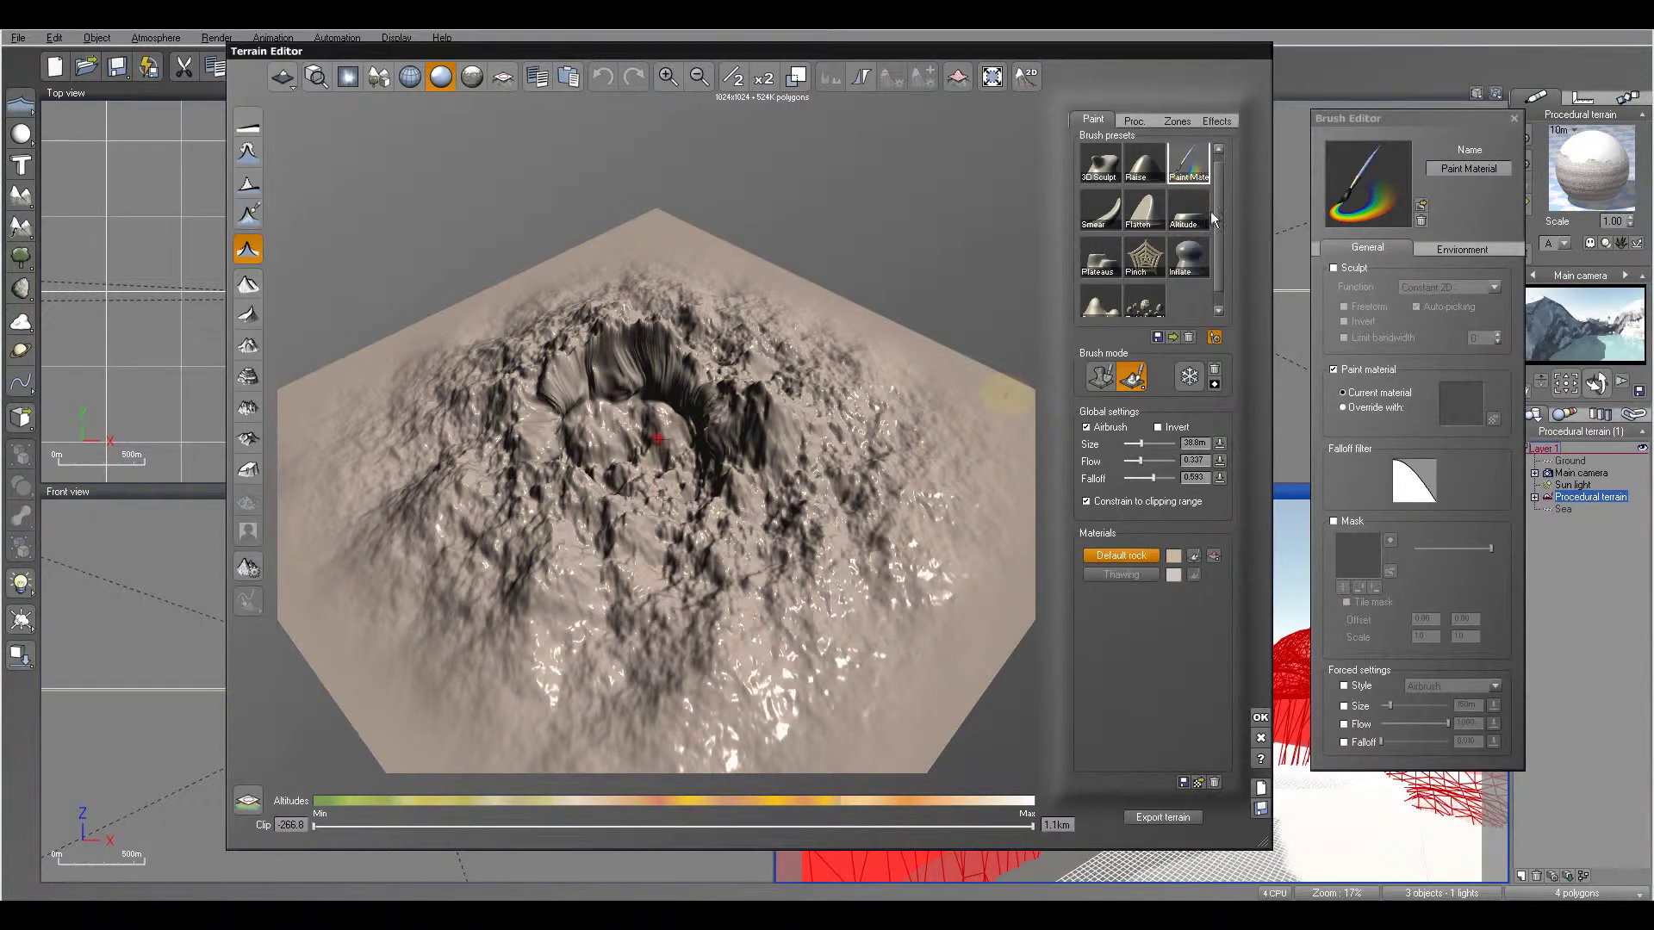
left_click(1205, 787)
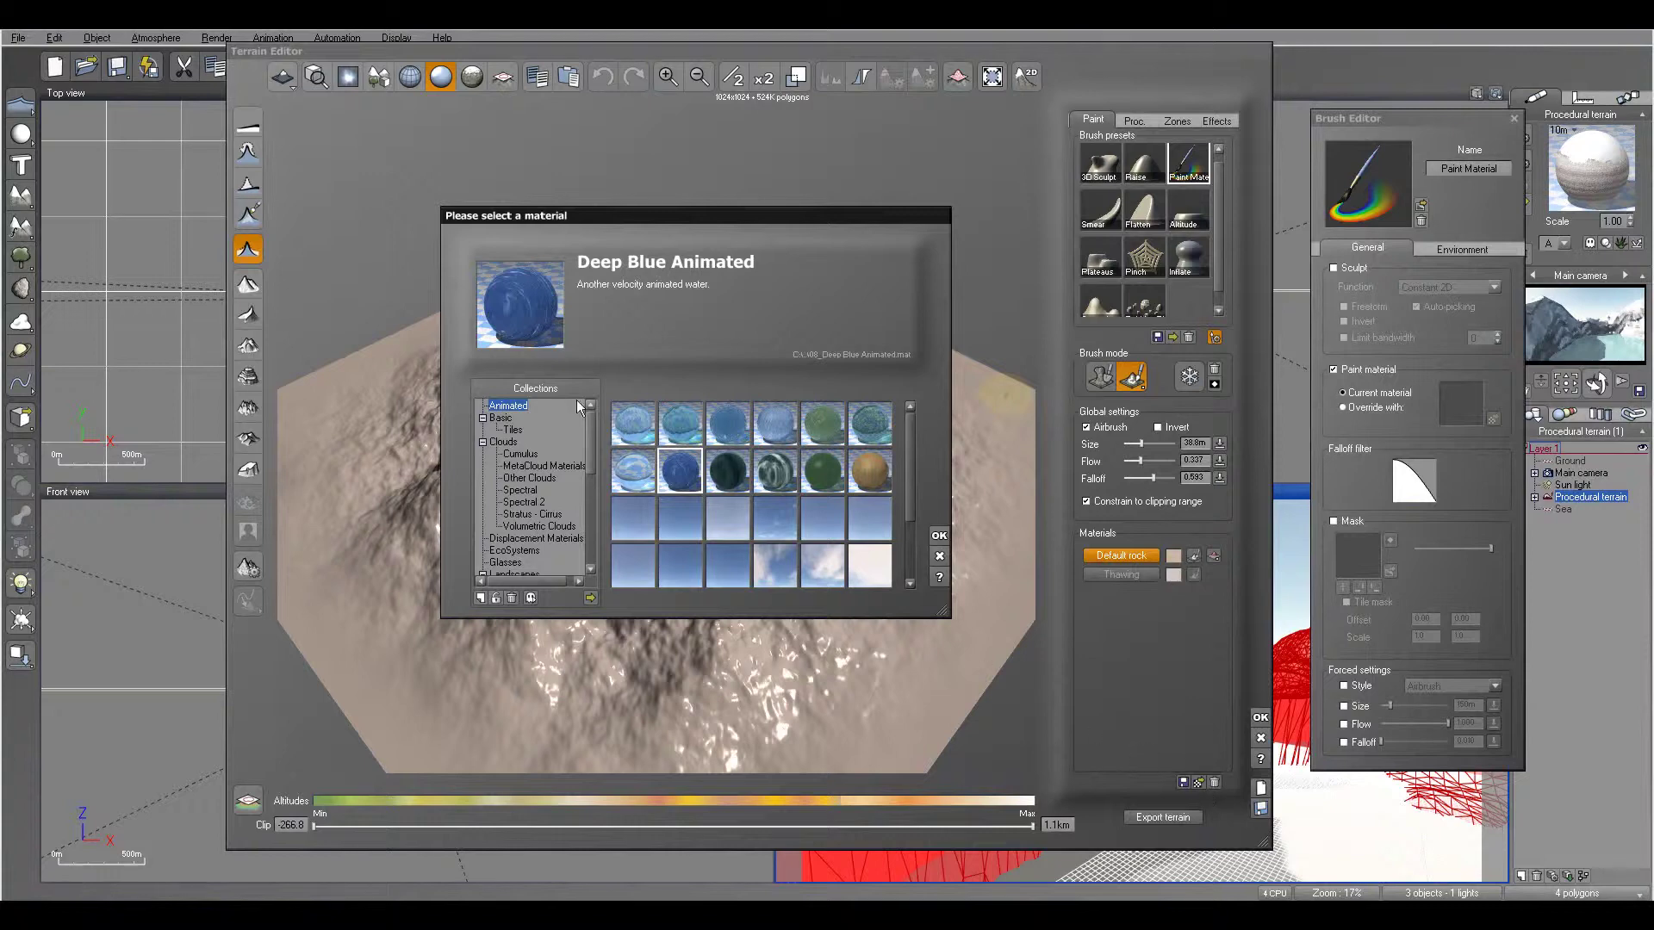
scroll(596, 457, "down", 4)
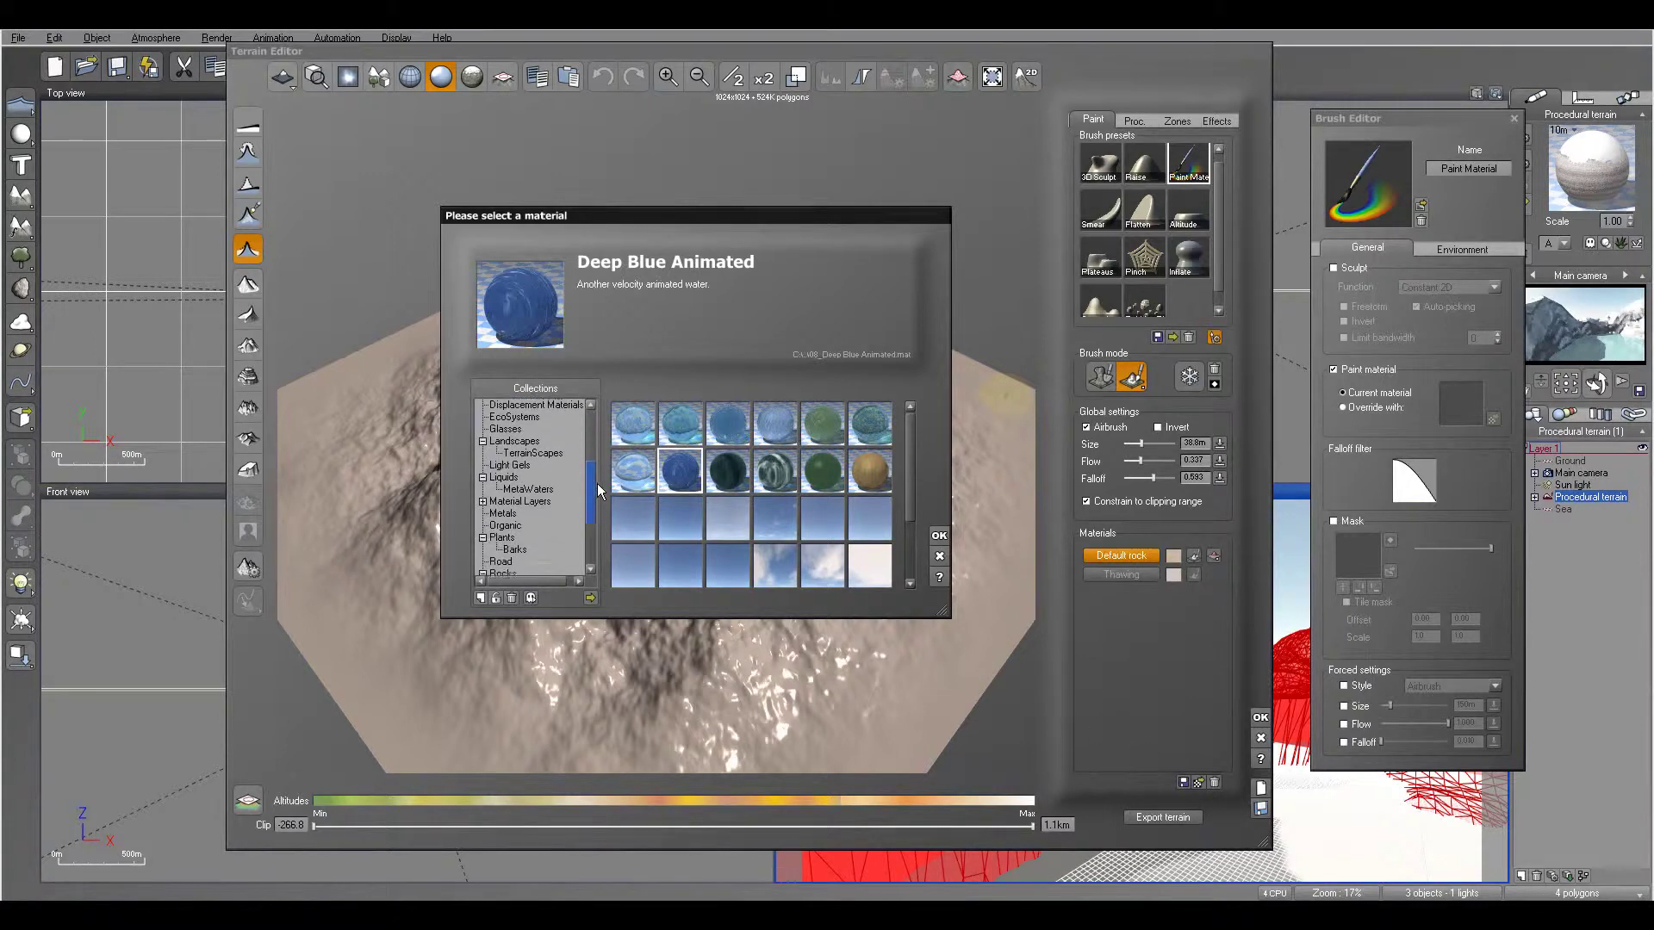
left_click(530, 441)
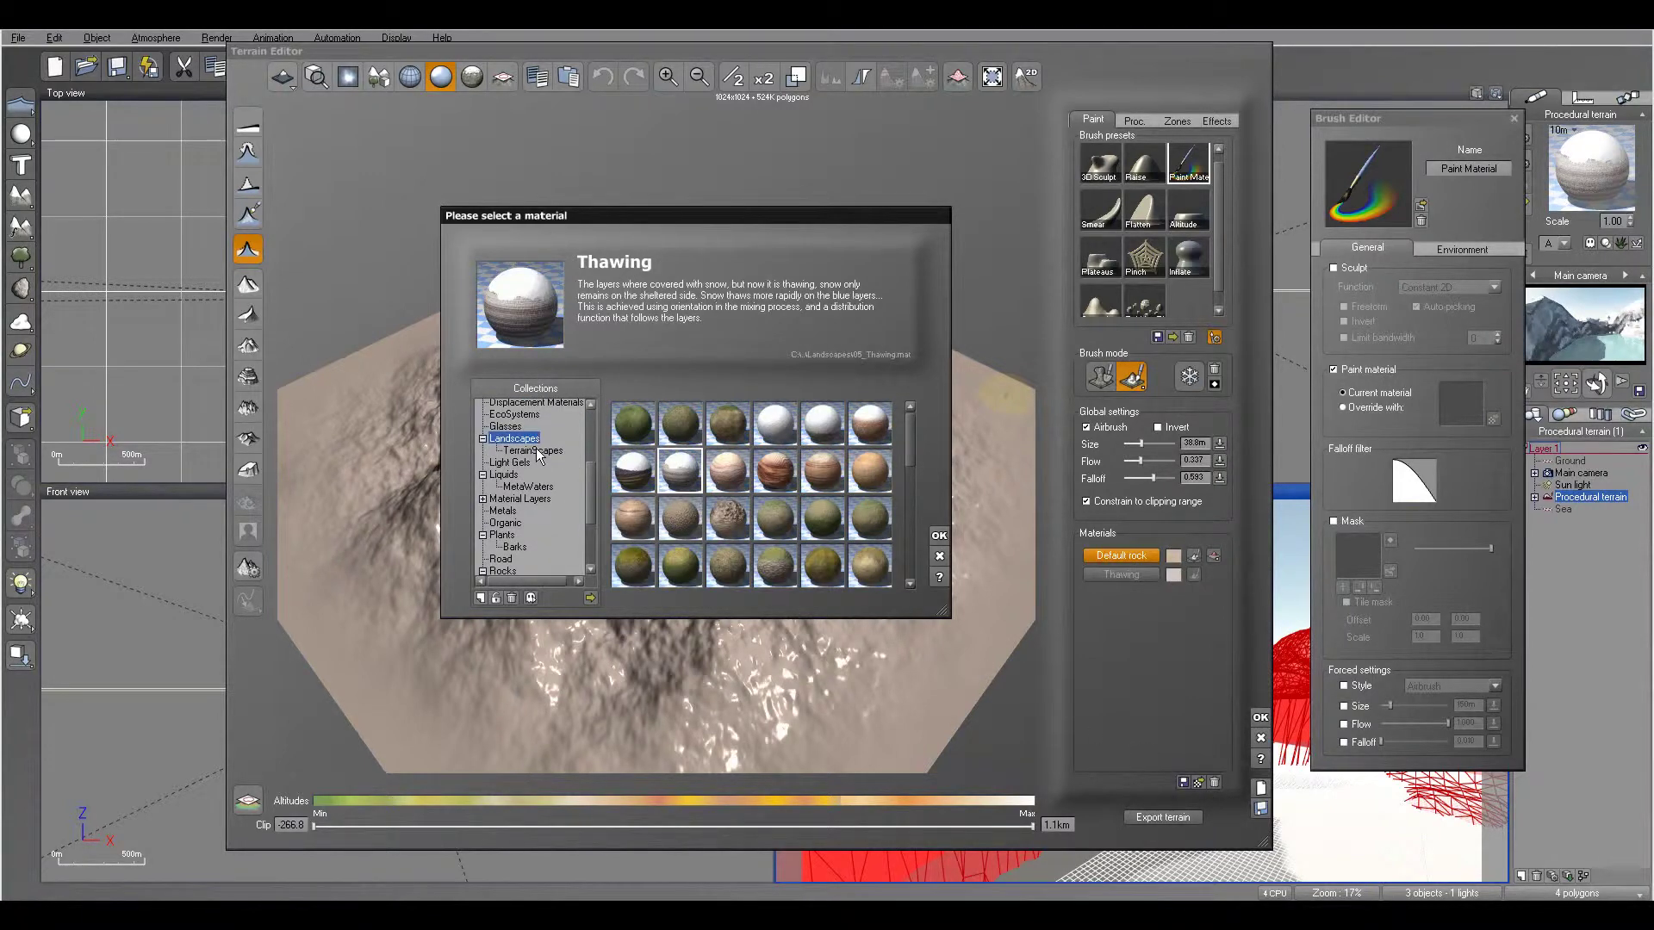
scroll(668, 500, "down", 1)
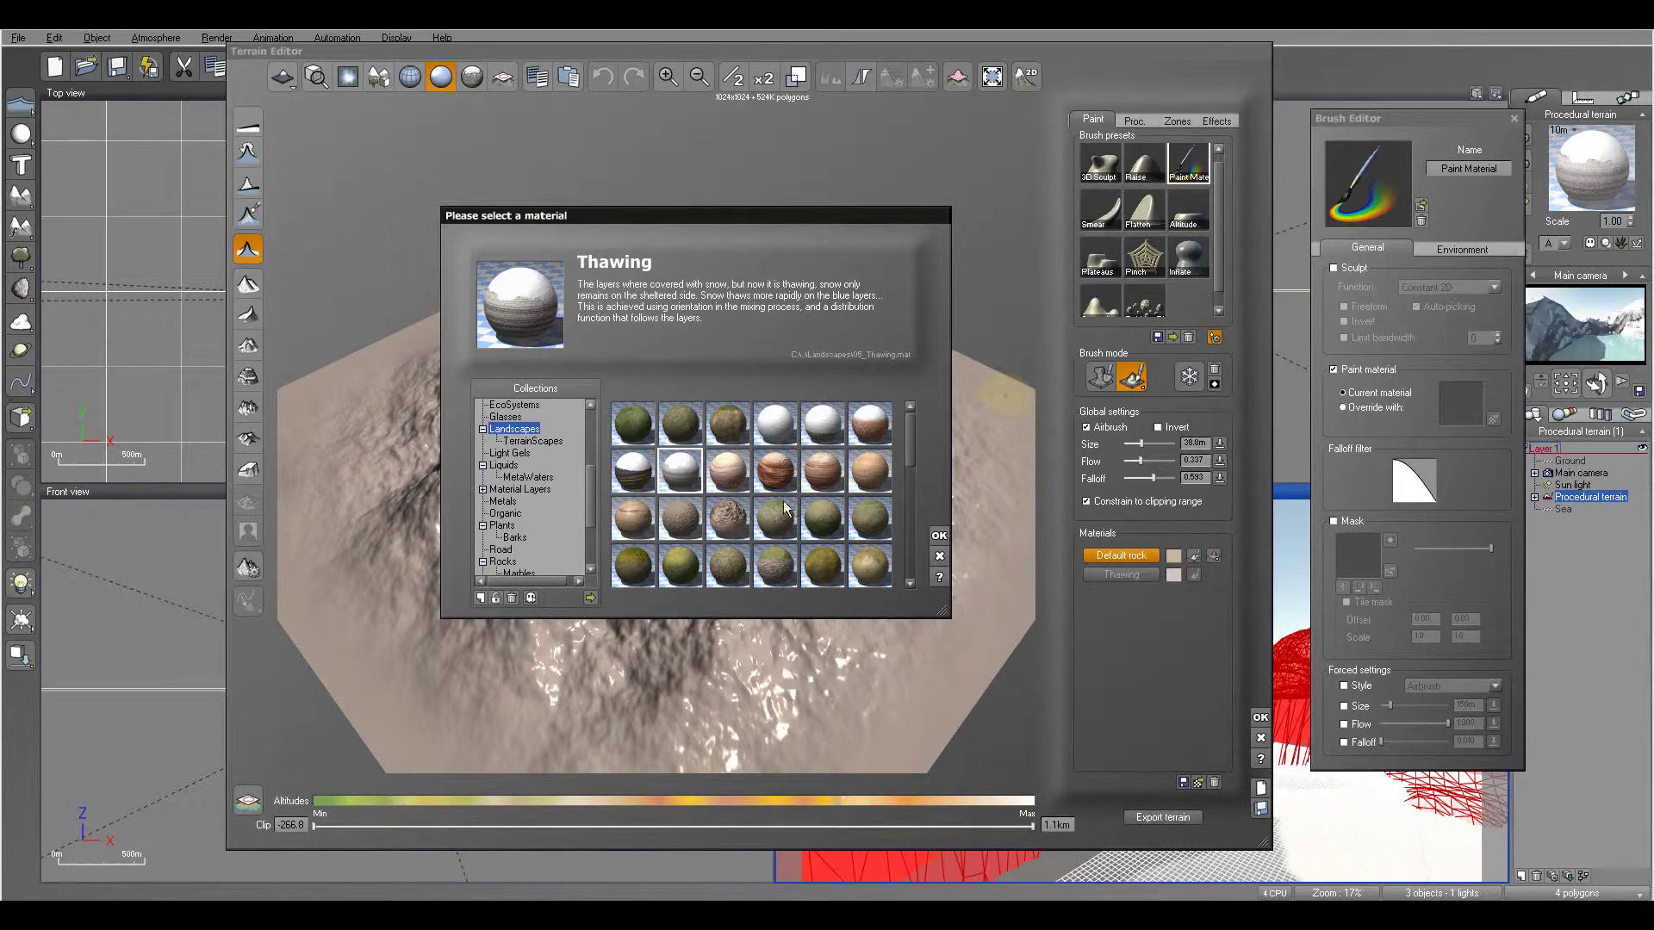
left_click_drag(923, 467, 923, 480)
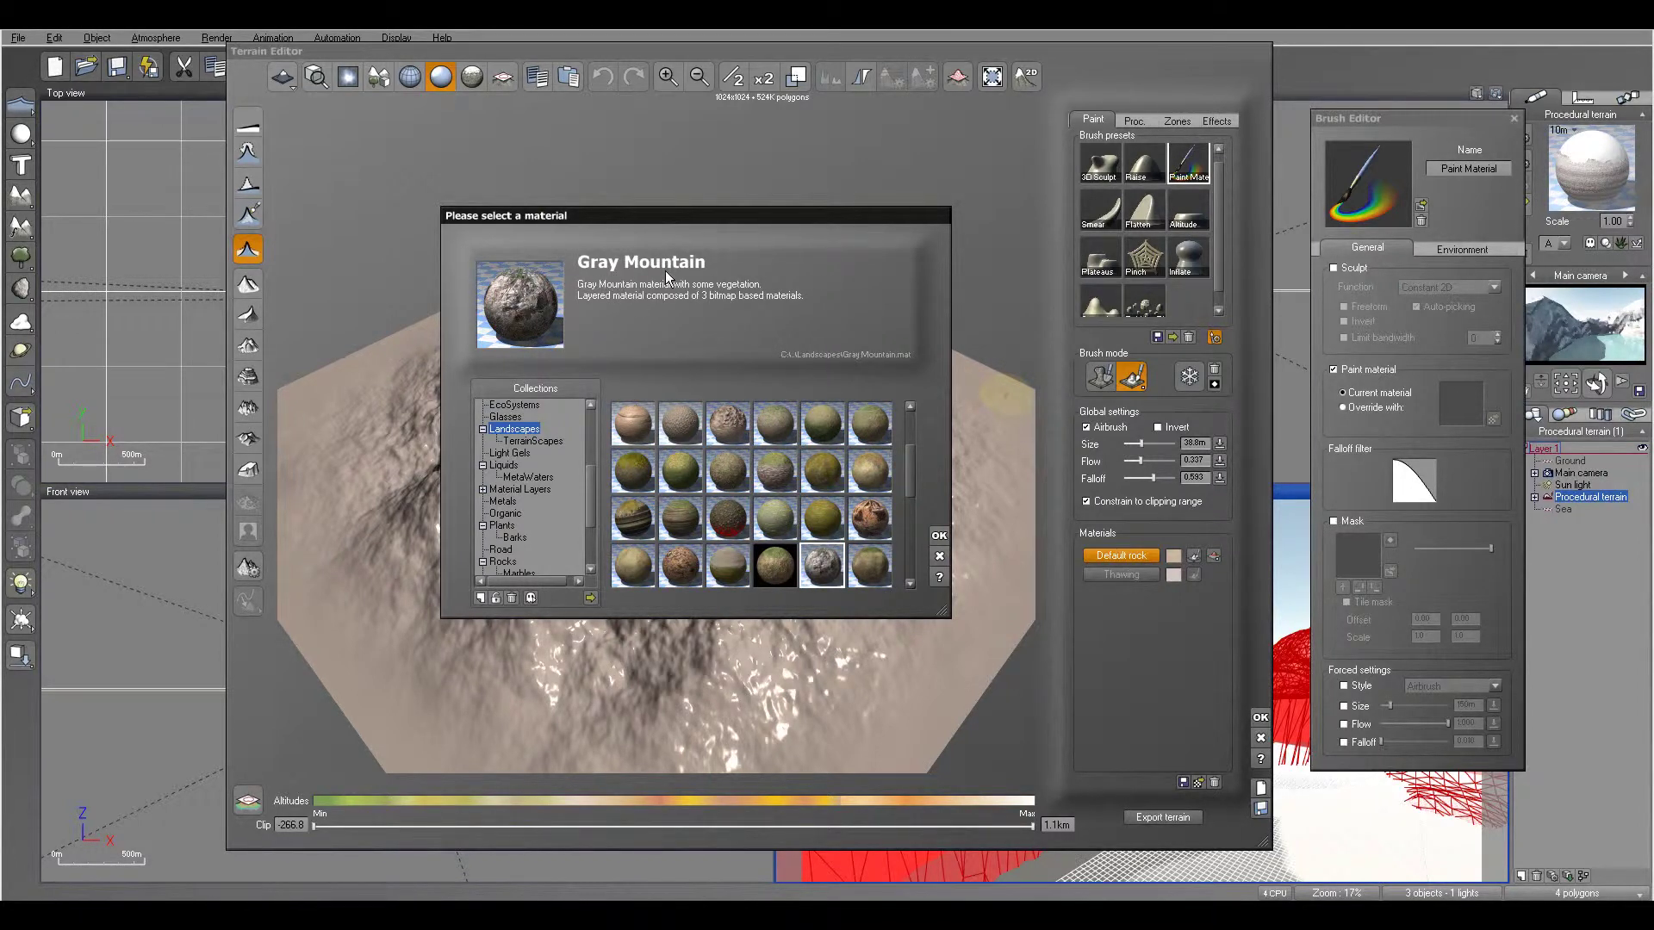
left_click(940, 537)
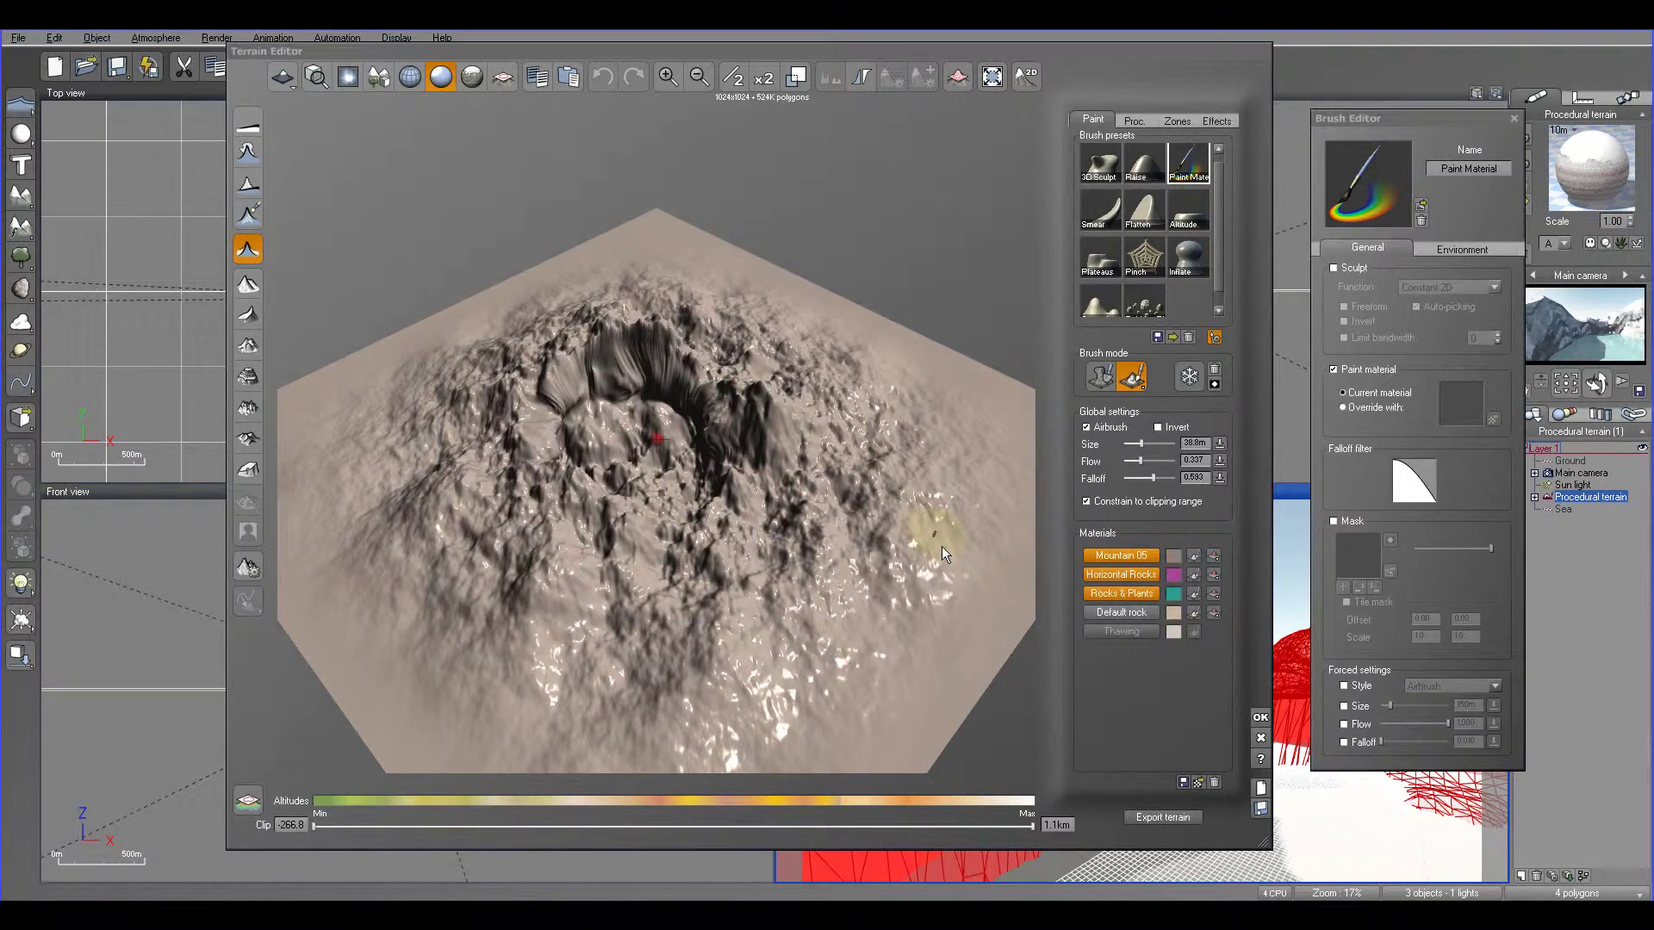
Step: Paint the Gray Mountain layers in a ring around the crater rim with the Paint Material brush
left_click(698, 517)
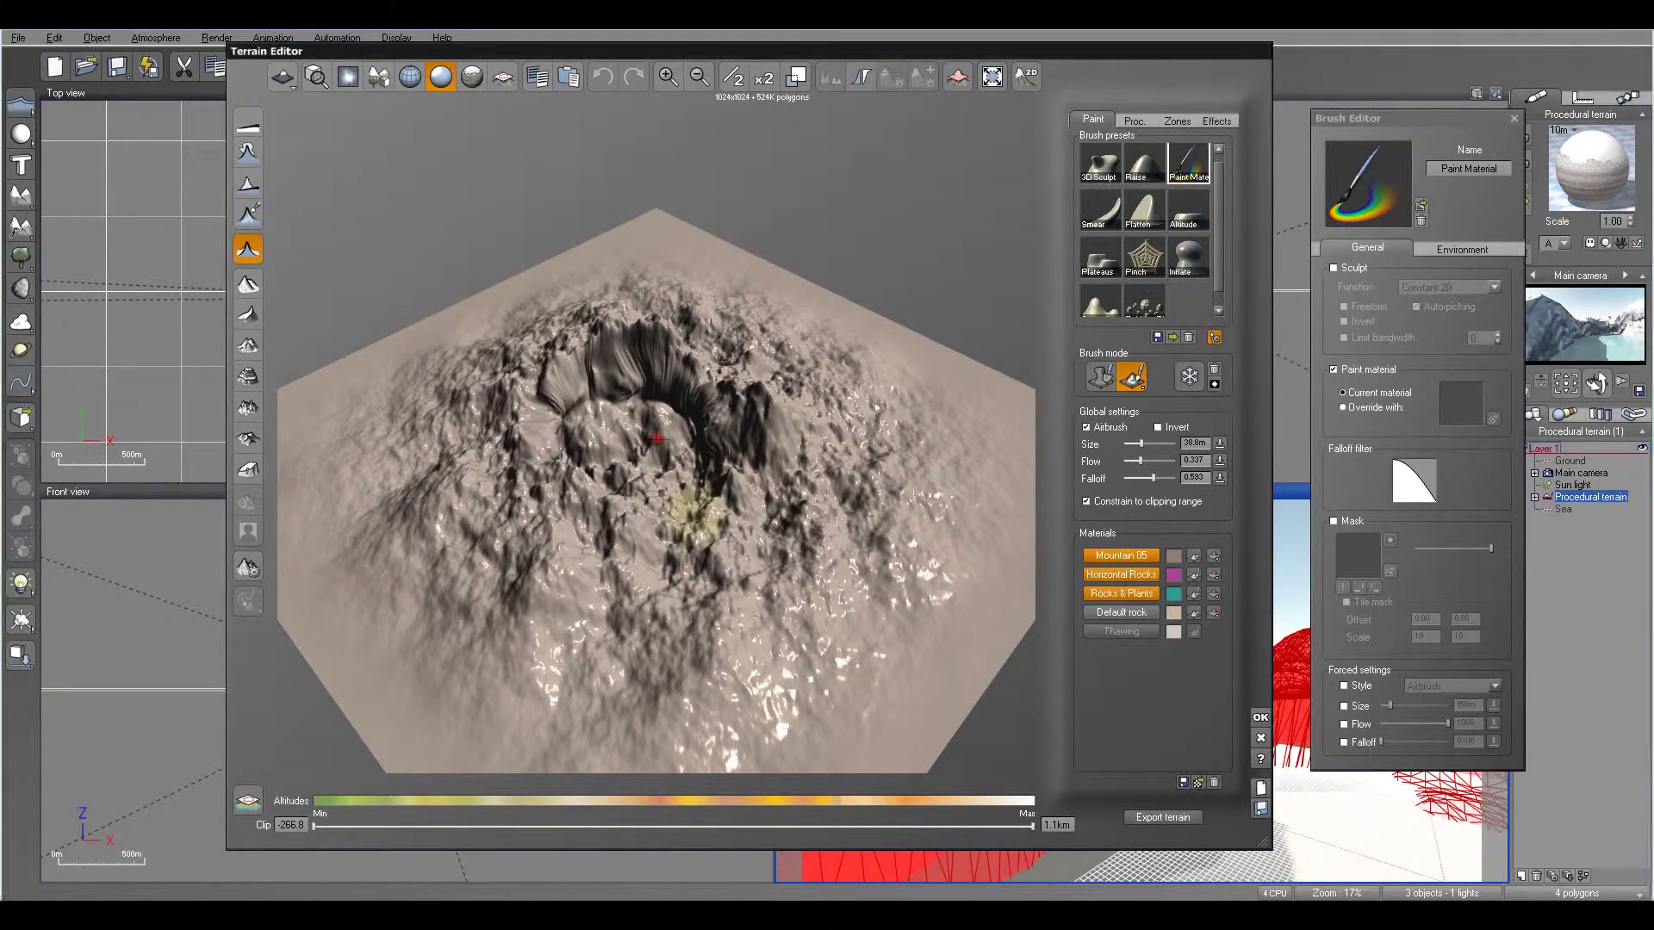
scroll(706, 535, "up", 1)
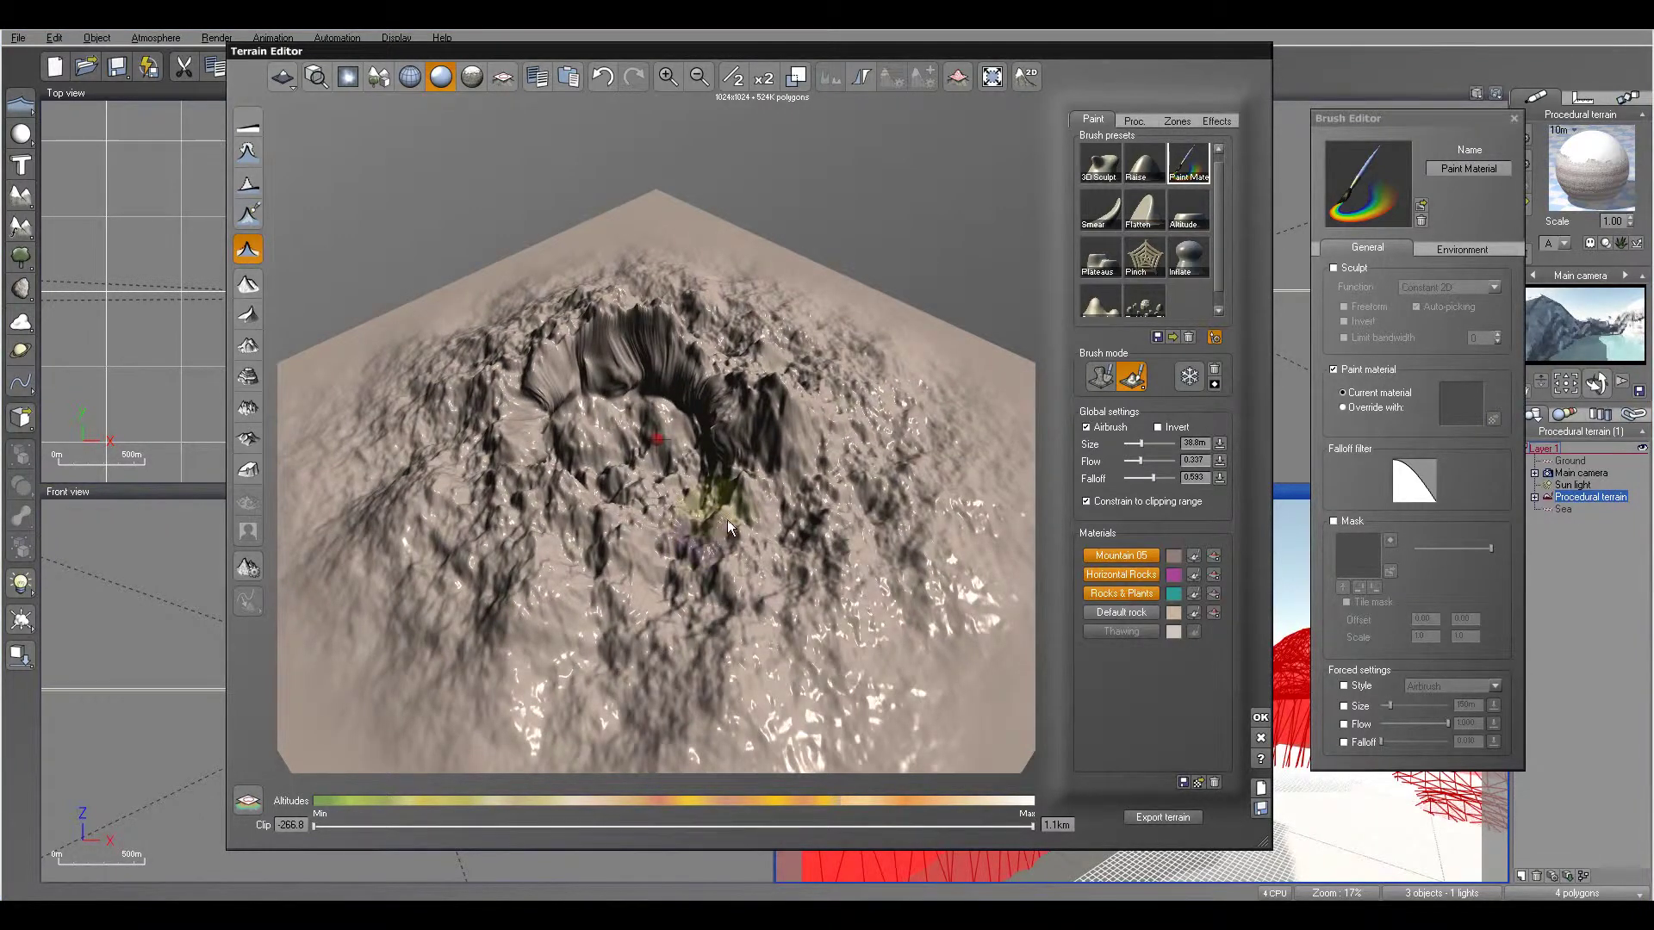
mouse_move(760, 402)
left_mouse_down()
mouse_move(774, 427)
mouse_move(753, 539)
mouse_move(713, 575)
mouse_move(614, 558)
mouse_move(535, 508)
mouse_move(522, 478)
mouse_move(516, 389)
mouse_move(595, 304)
mouse_move(685, 327)
mouse_move(766, 405)
left_mouse_up()
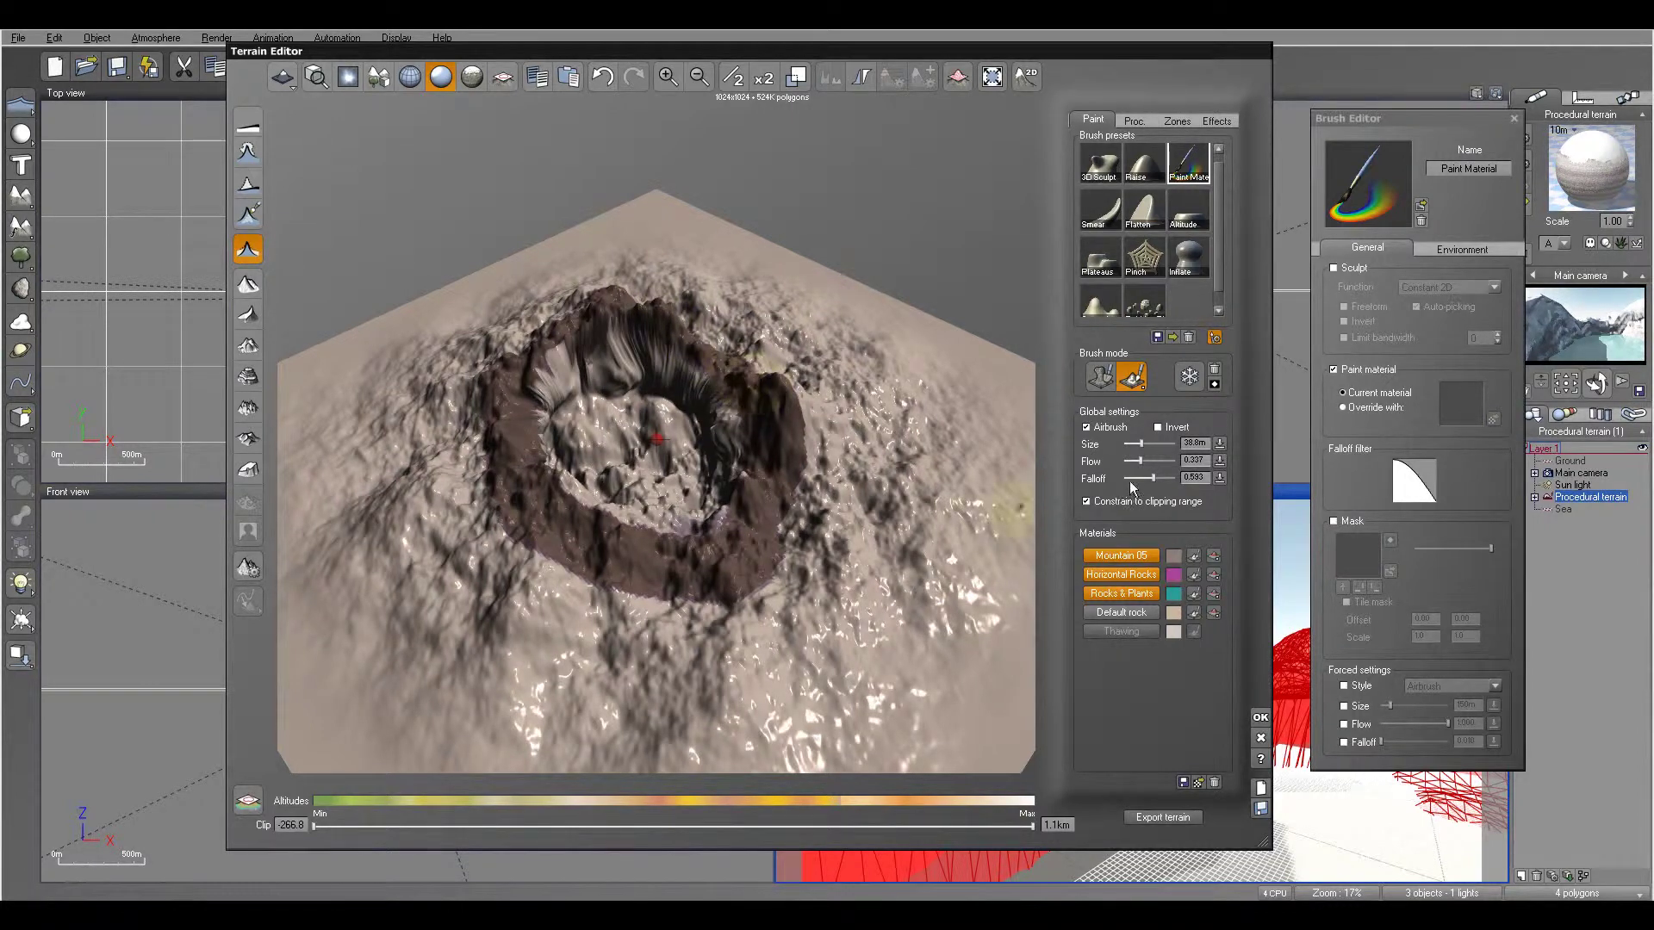
Step: Enlarge the brush to about 147 m and paint the Gray Mountain layers over the terrain's outer slopes
left_click_drag(1151, 450, 1155, 445)
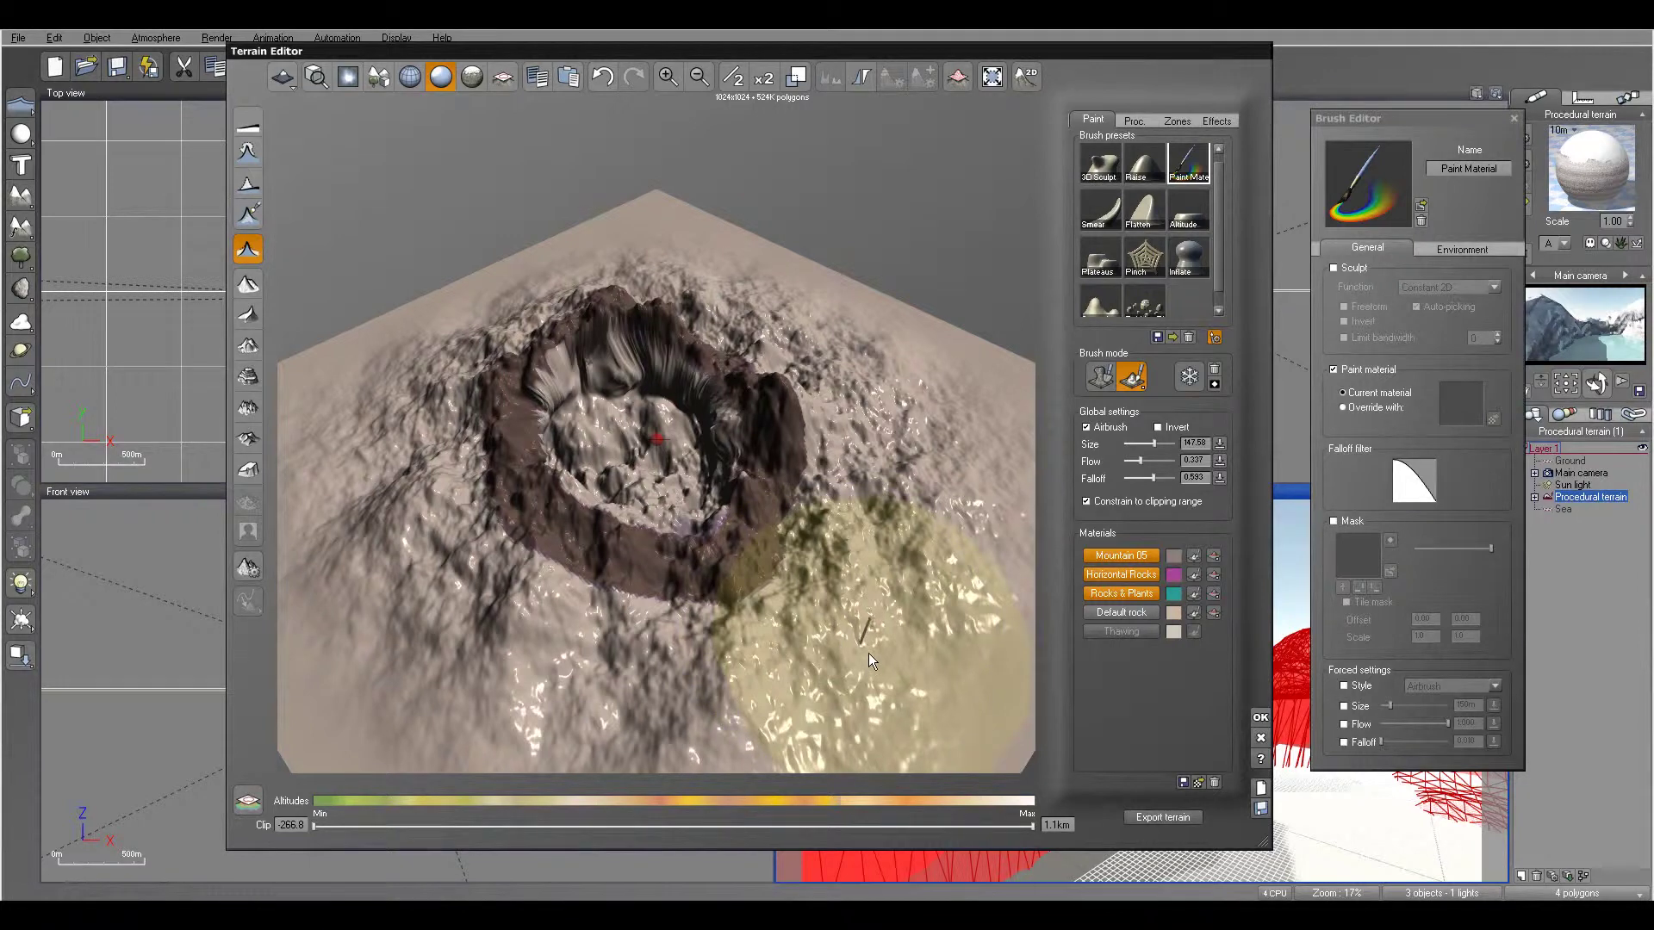
mouse_move(869, 653)
left_mouse_down()
mouse_move(897, 629)
mouse_move(930, 503)
mouse_move(844, 285)
mouse_move(793, 291)
mouse_move(614, 247)
mouse_move(468, 280)
mouse_move(384, 353)
mouse_move(340, 517)
mouse_move(396, 670)
mouse_move(443, 702)
left_mouse_up()
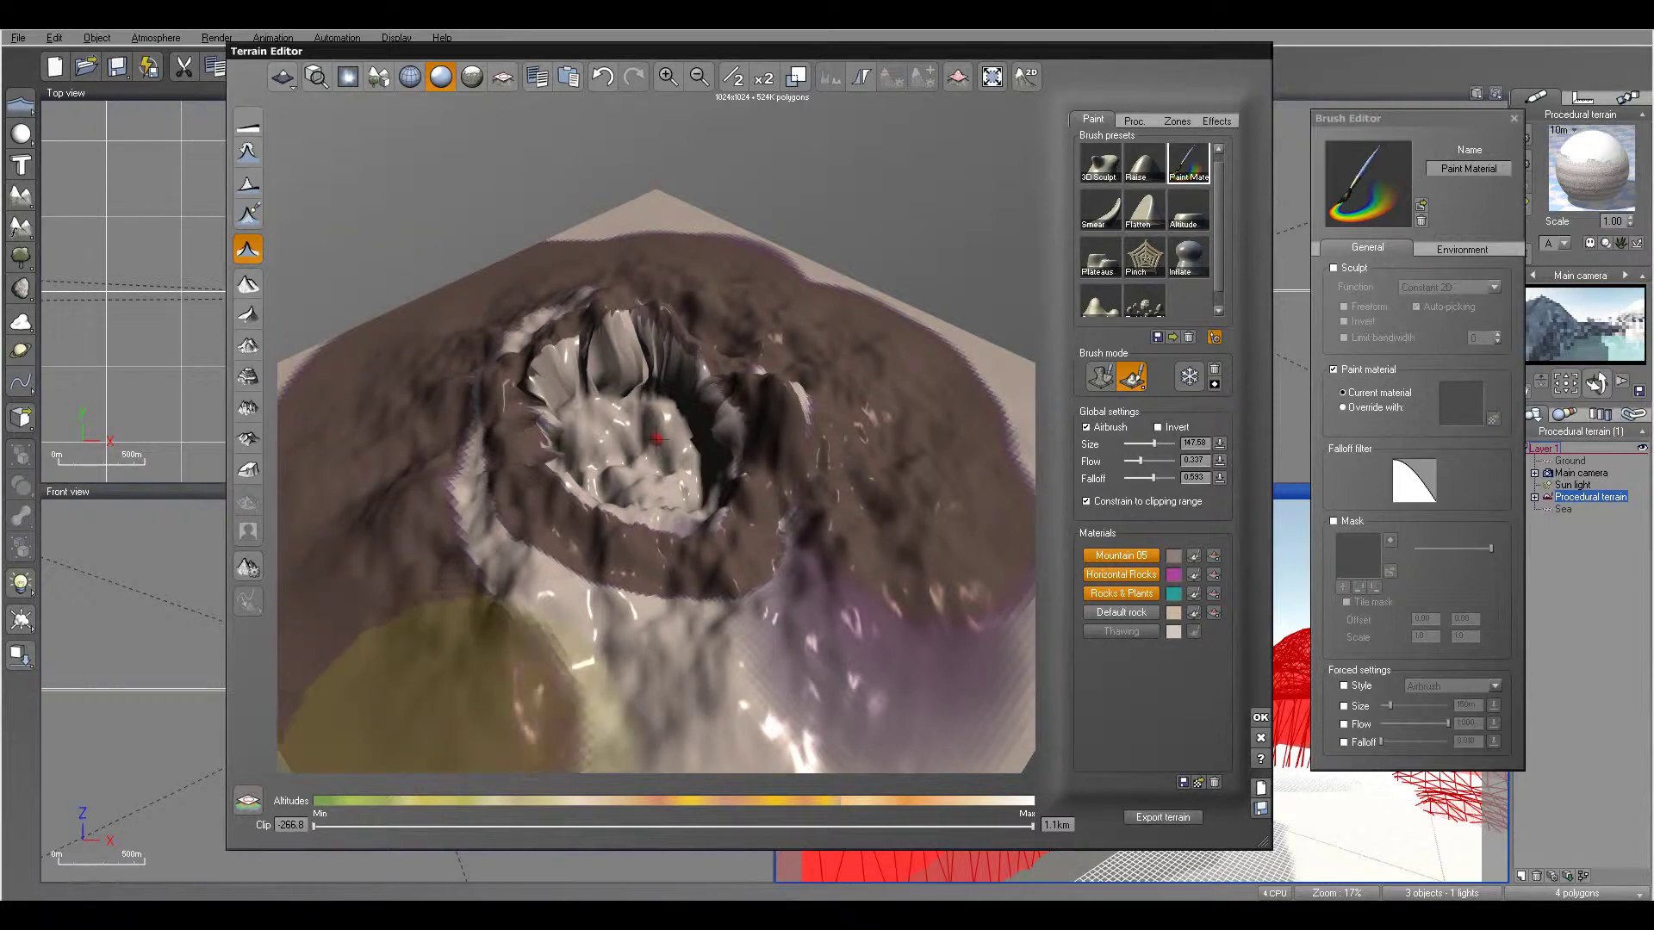
scroll(744, 618, "down", 1)
scroll(751, 620, "down", 3)
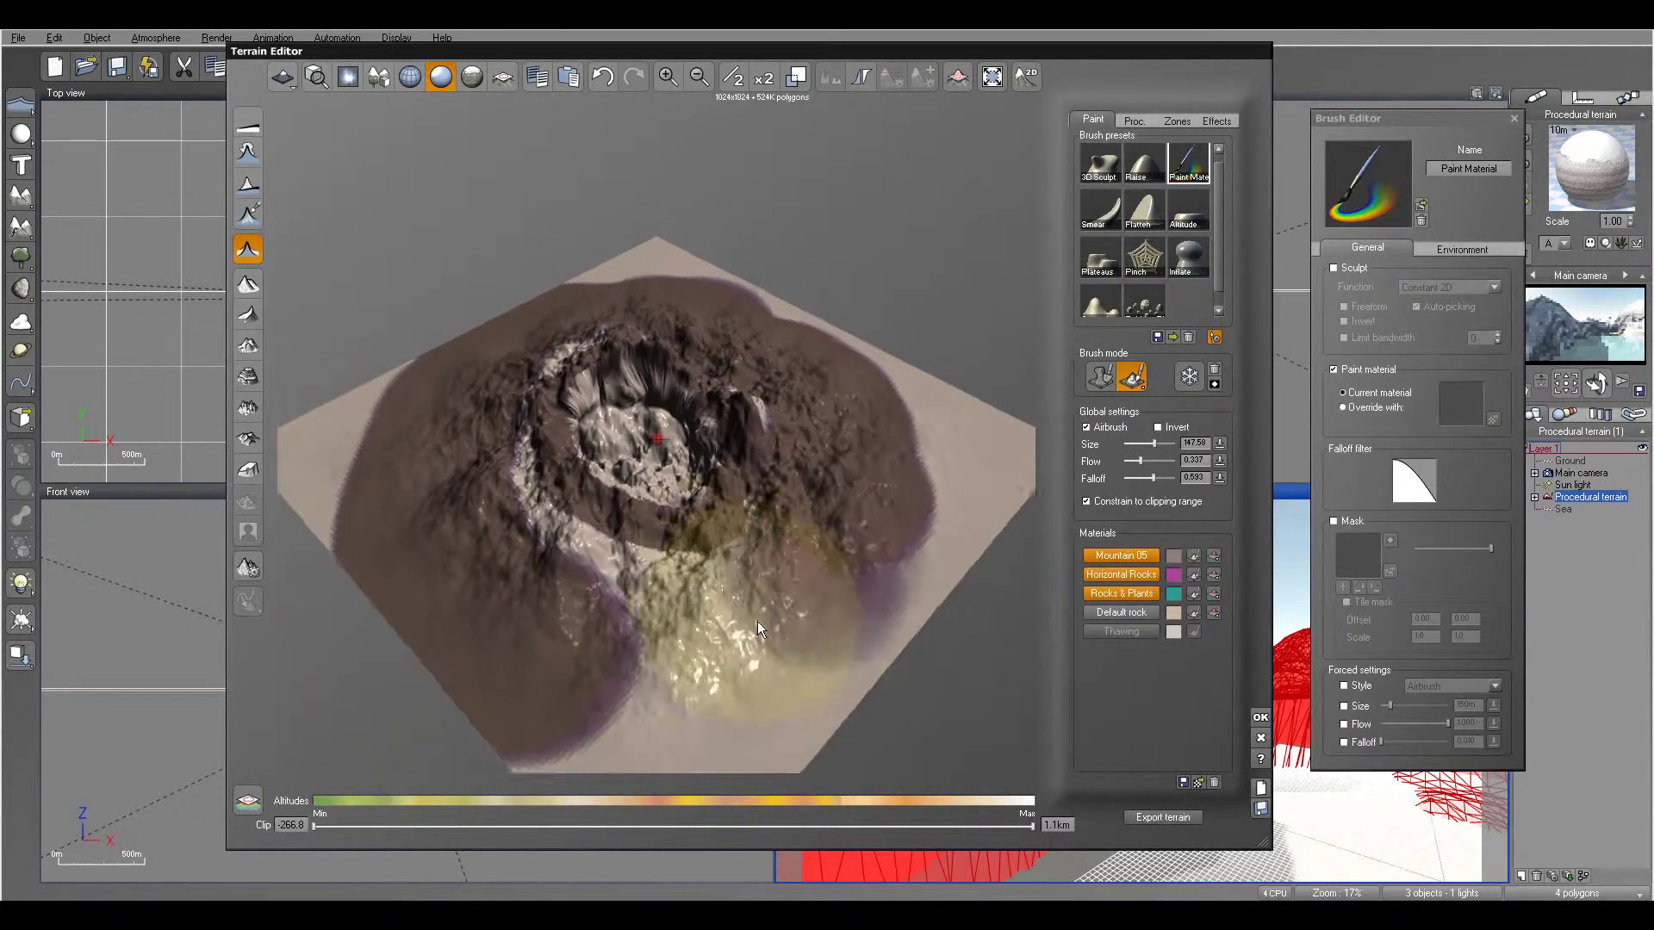
mouse_move(632, 717)
left_mouse_down()
mouse_move(633, 732)
mouse_move(726, 693)
mouse_move(812, 628)
mouse_move(856, 554)
mouse_move(870, 379)
mouse_move(701, 258)
mouse_move(479, 323)
mouse_move(376, 406)
mouse_move(351, 472)
mouse_move(405, 372)
mouse_move(591, 554)
mouse_move(664, 683)
left_mouse_up()
scroll(617, 478, "up", 1)
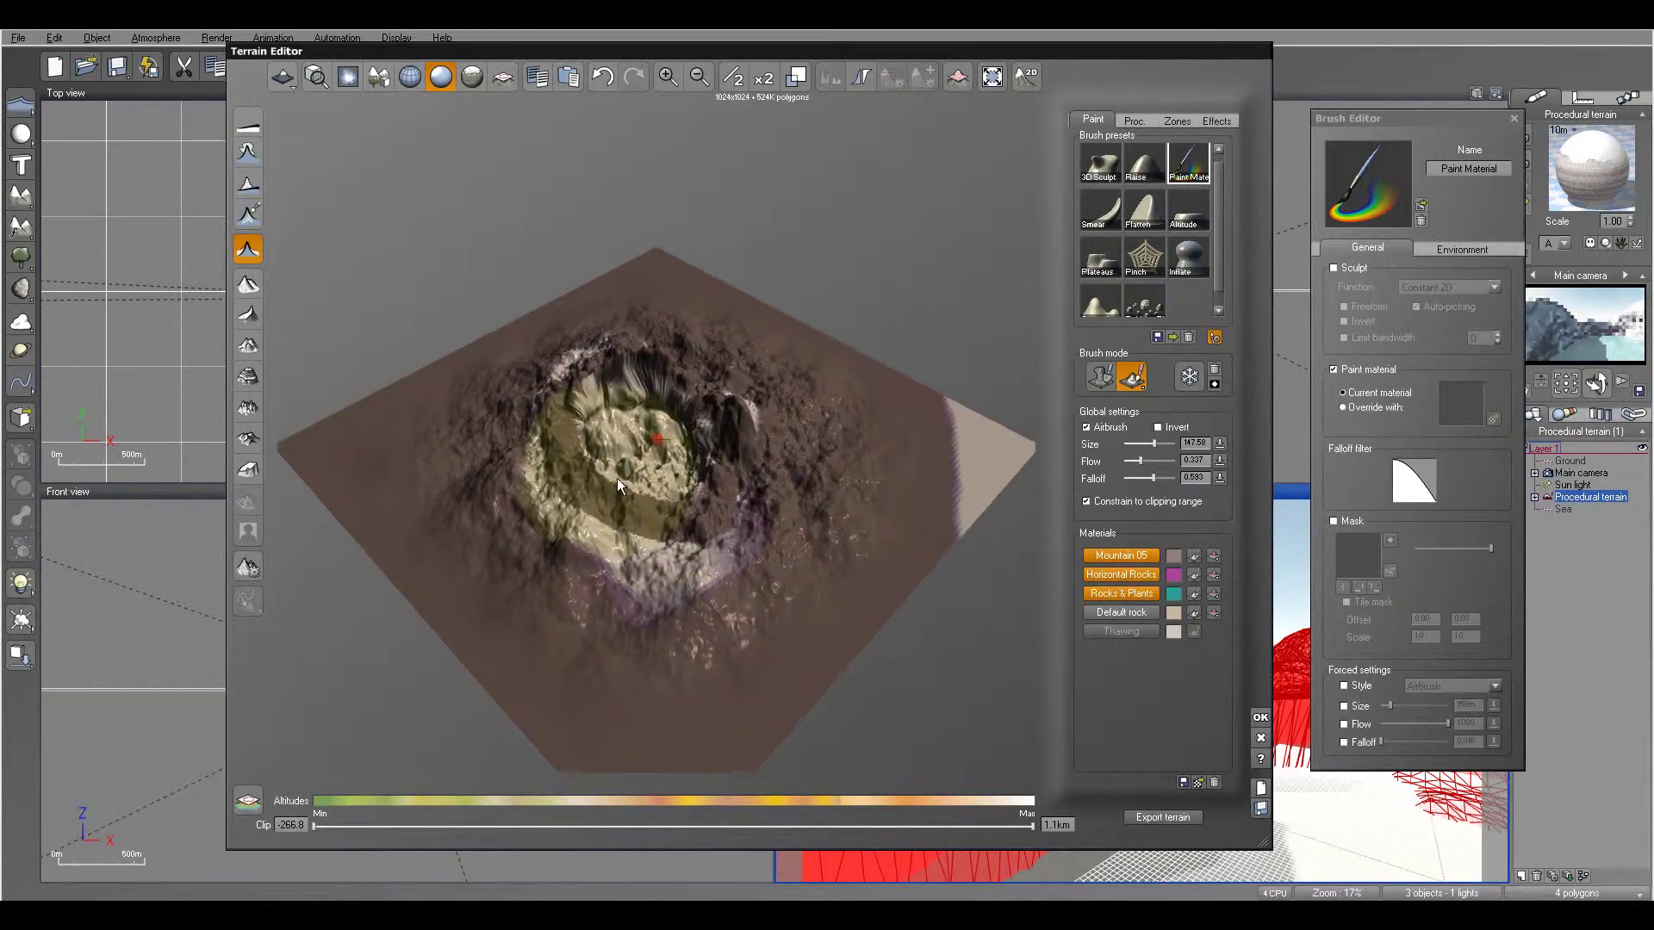
Step: Sculpt the crater floor with the Altitude brush at a size of about 81 m
scroll(727, 557, "up", 4)
scroll(727, 560, "up", 4)
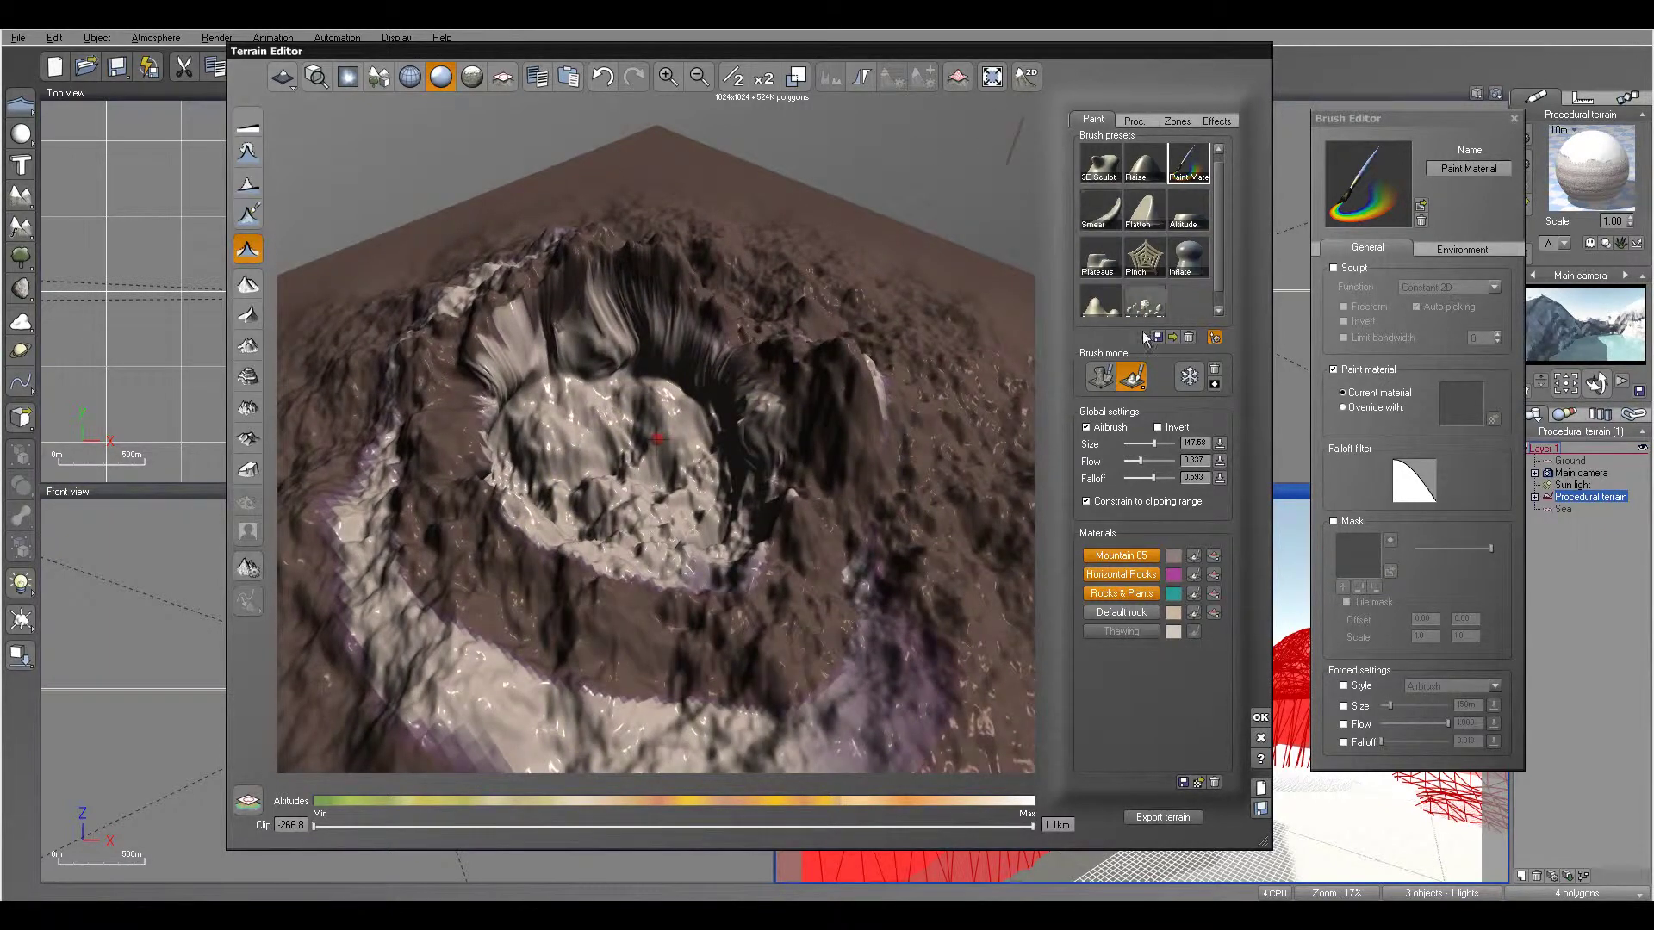
left_click(1200, 224)
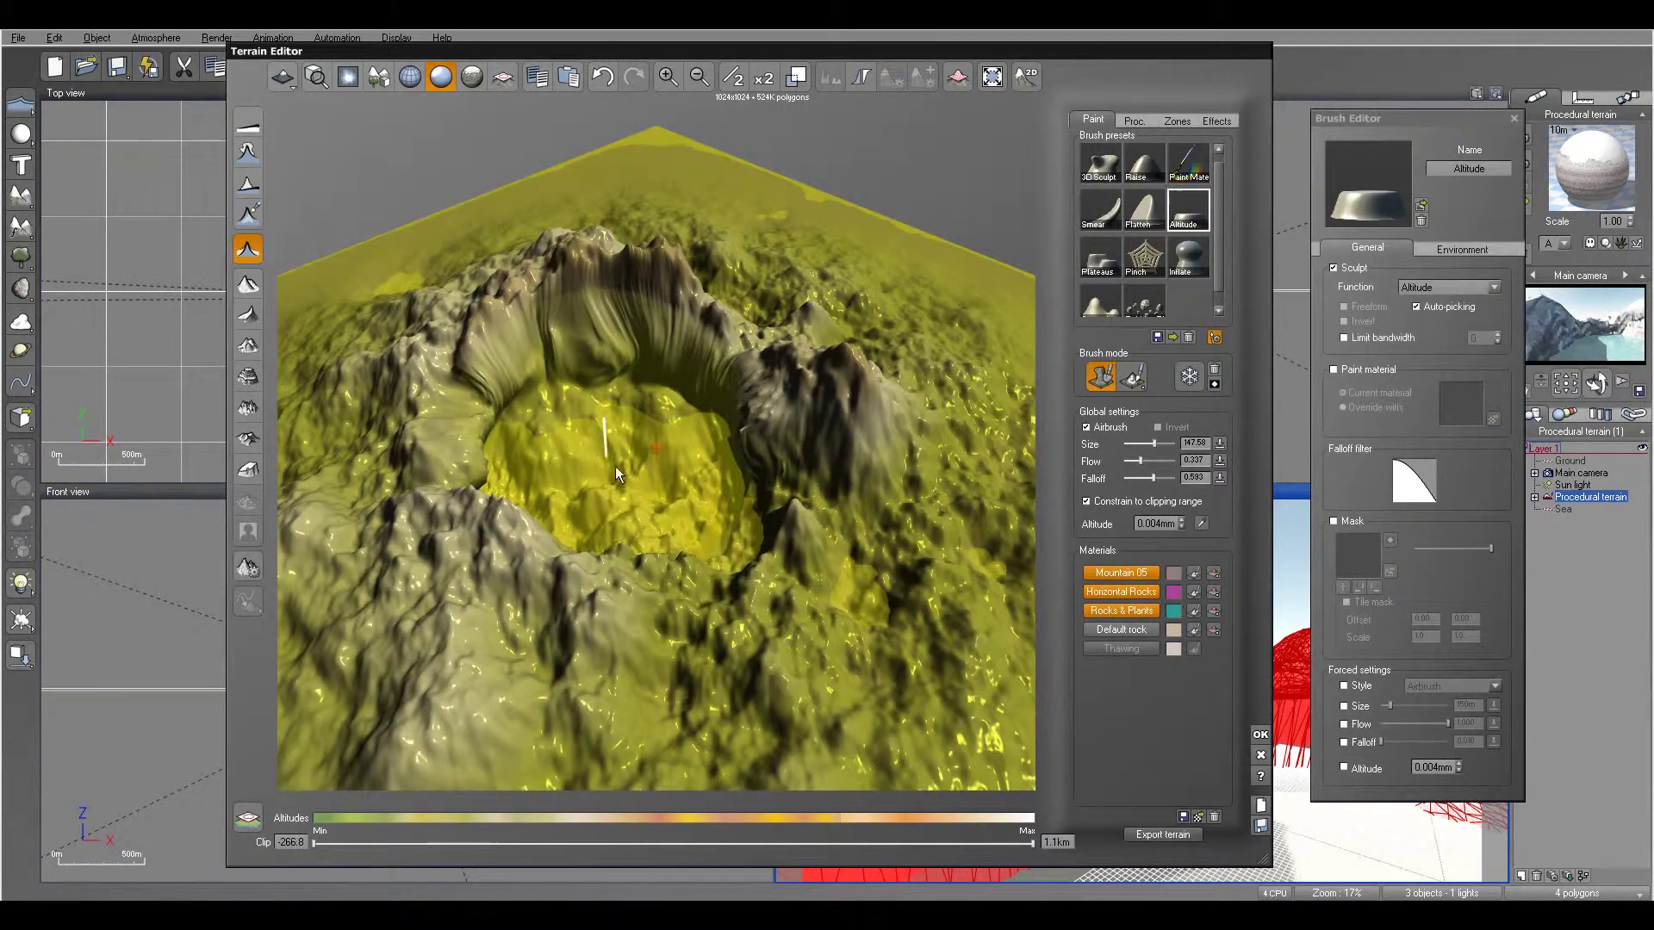
left_click_drag(1161, 450, 1155, 450)
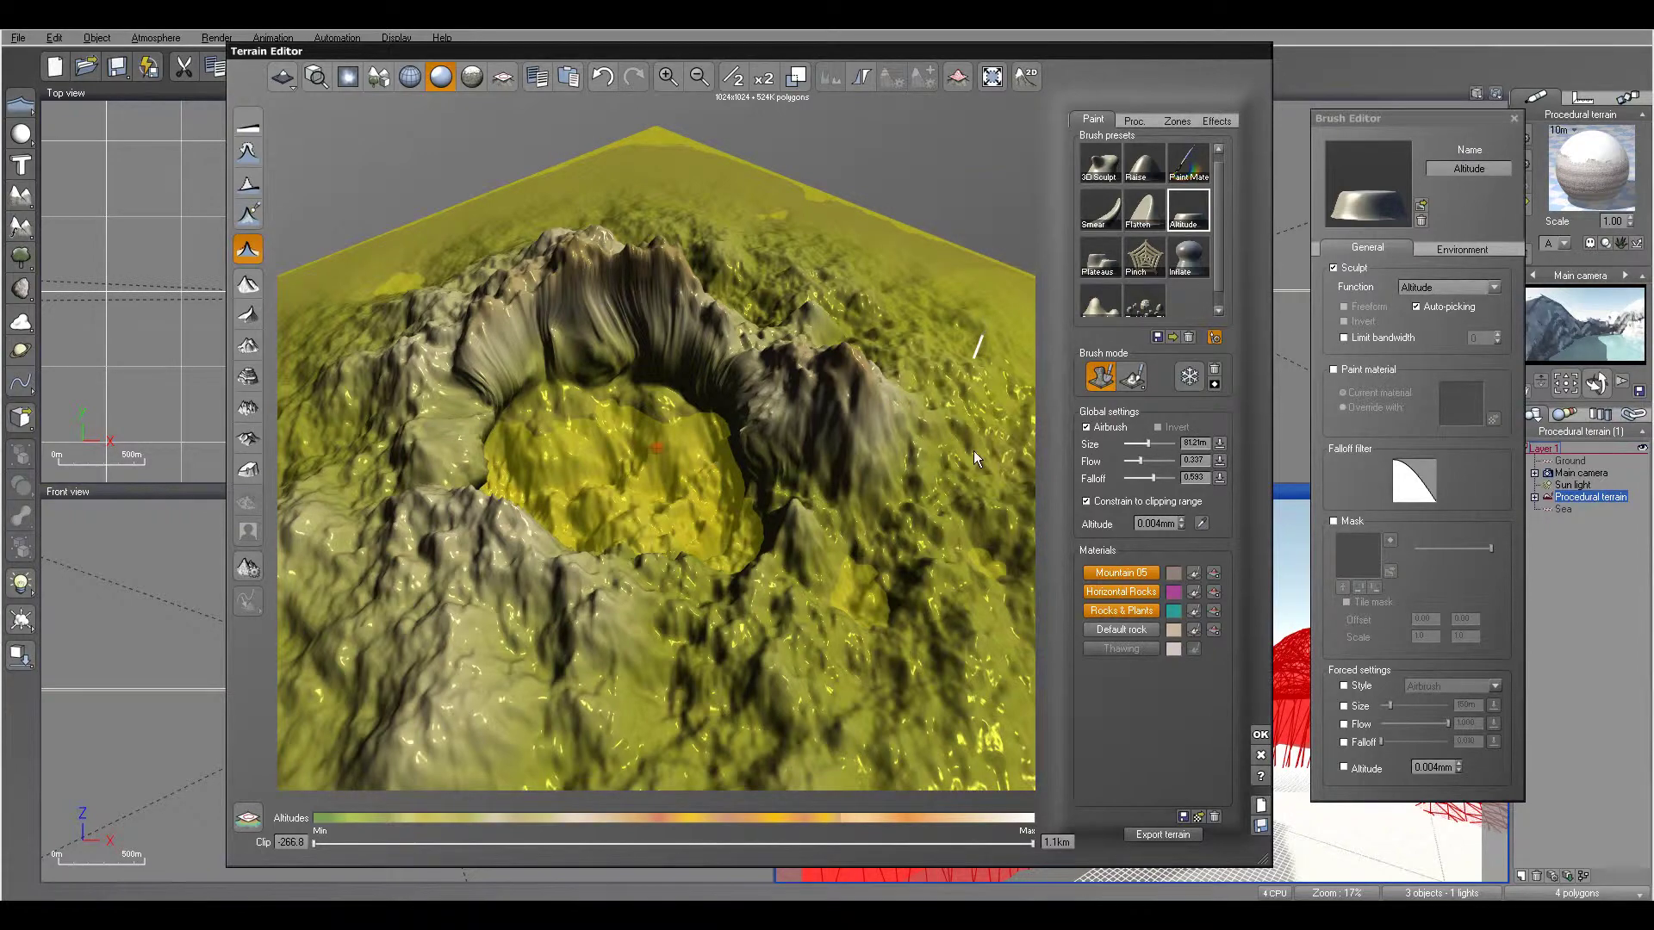
left_click_drag(666, 454, 633, 469)
left_click(624, 483)
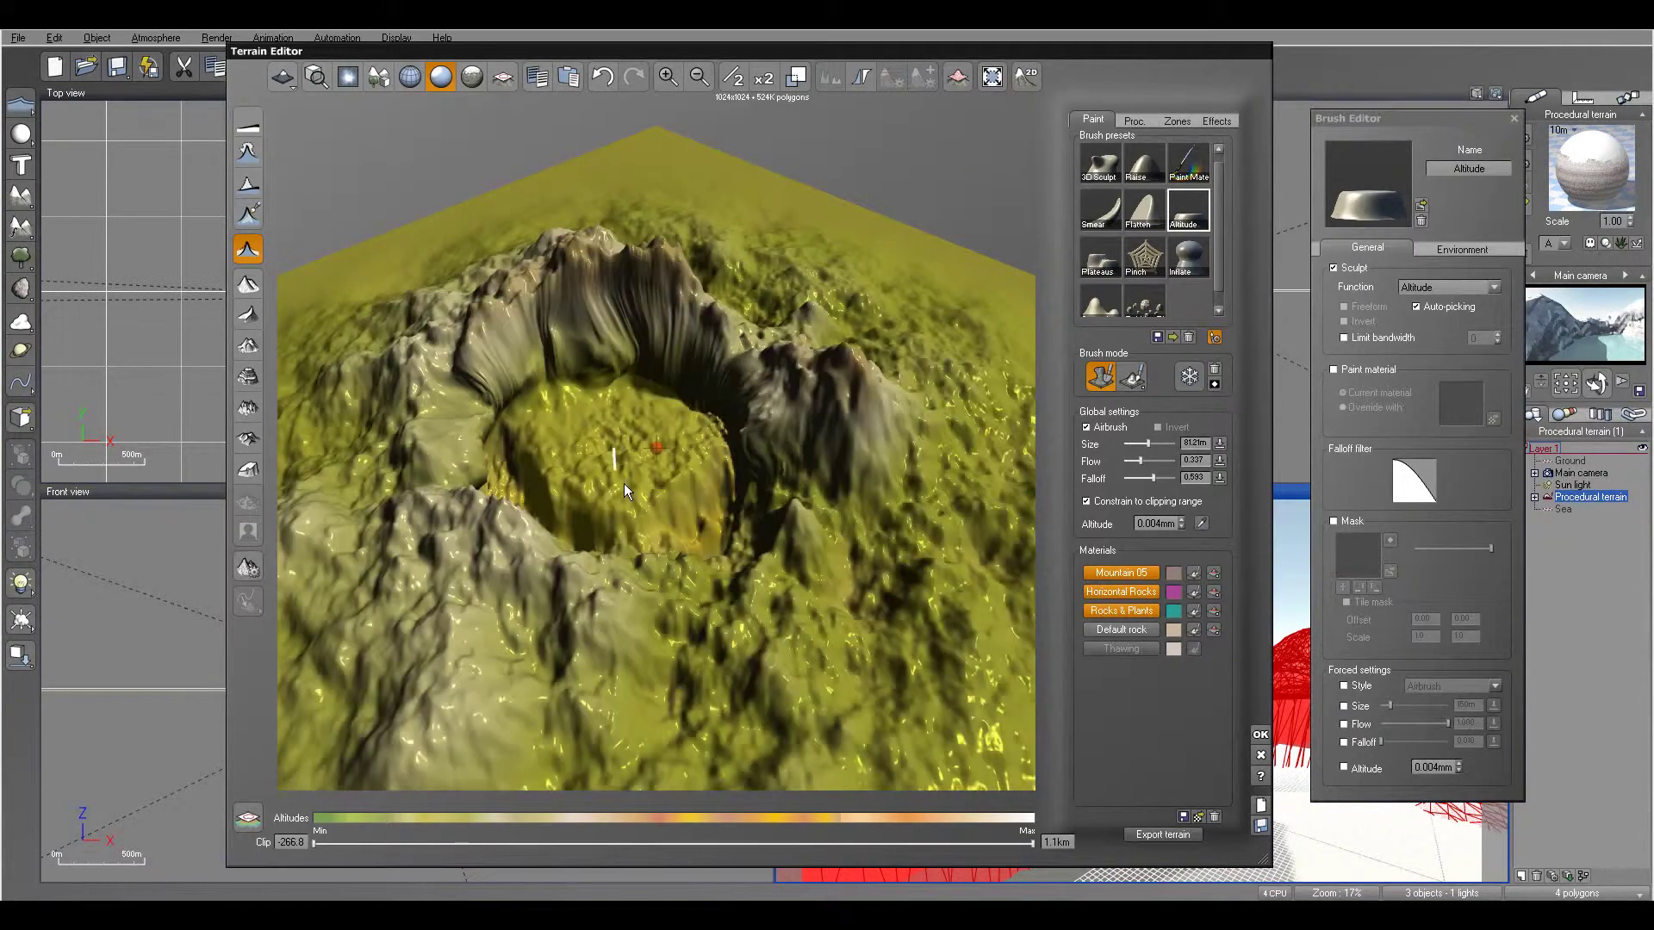
left_click(623, 484)
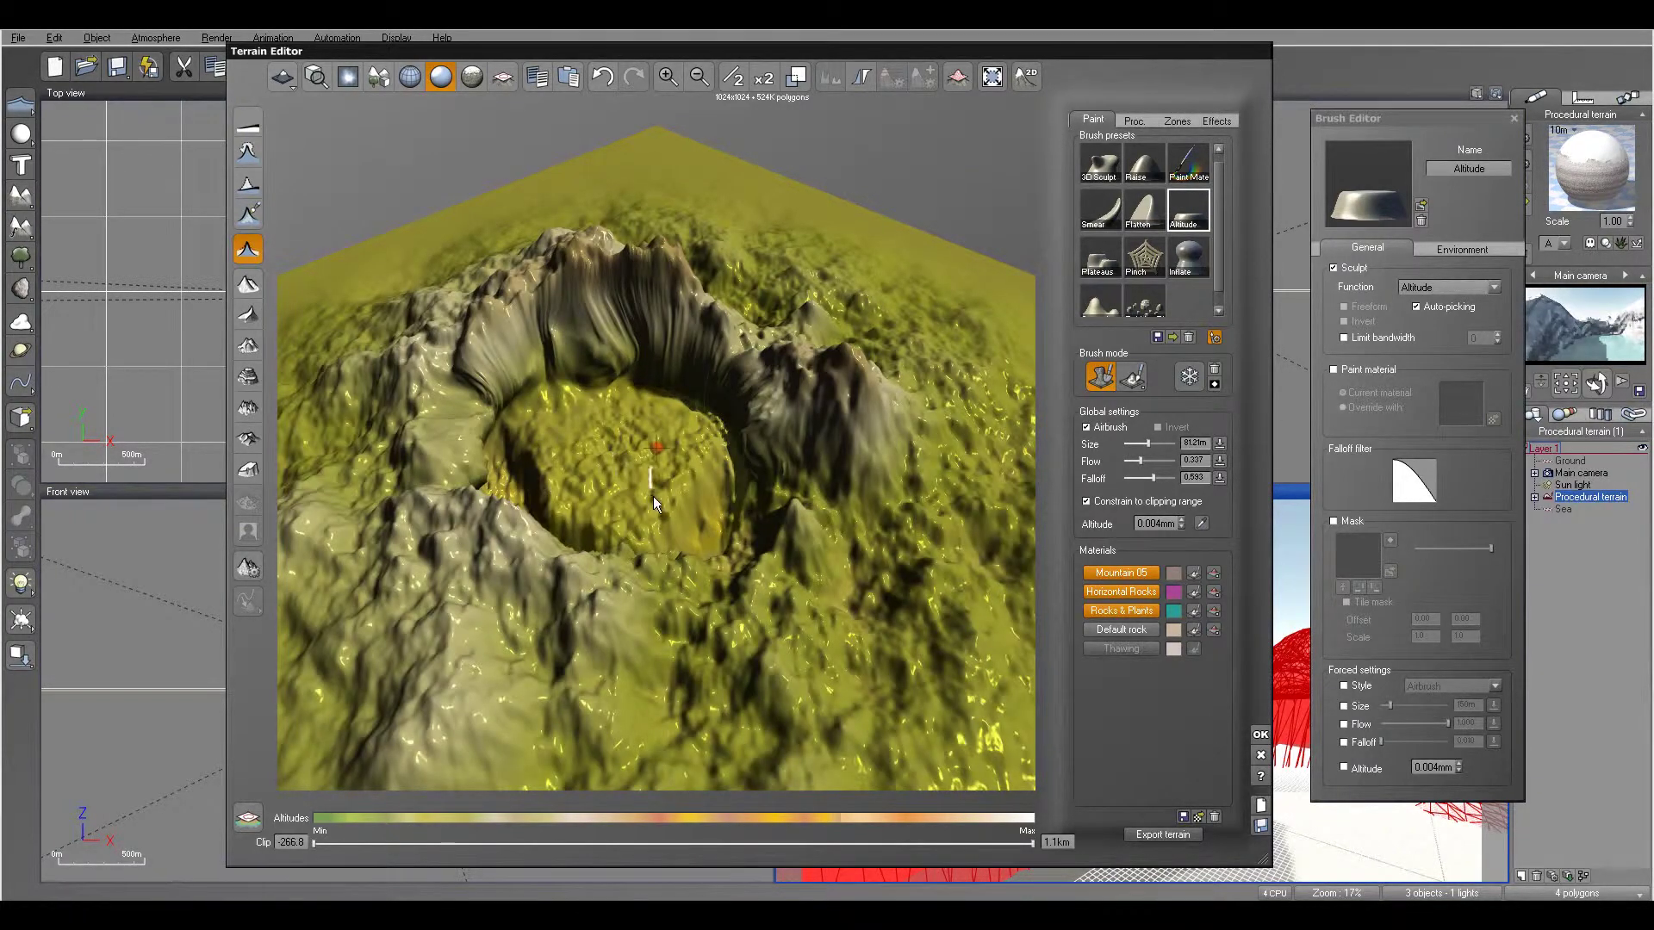
left_click(654, 496)
left_click_drag(613, 462, 592, 456)
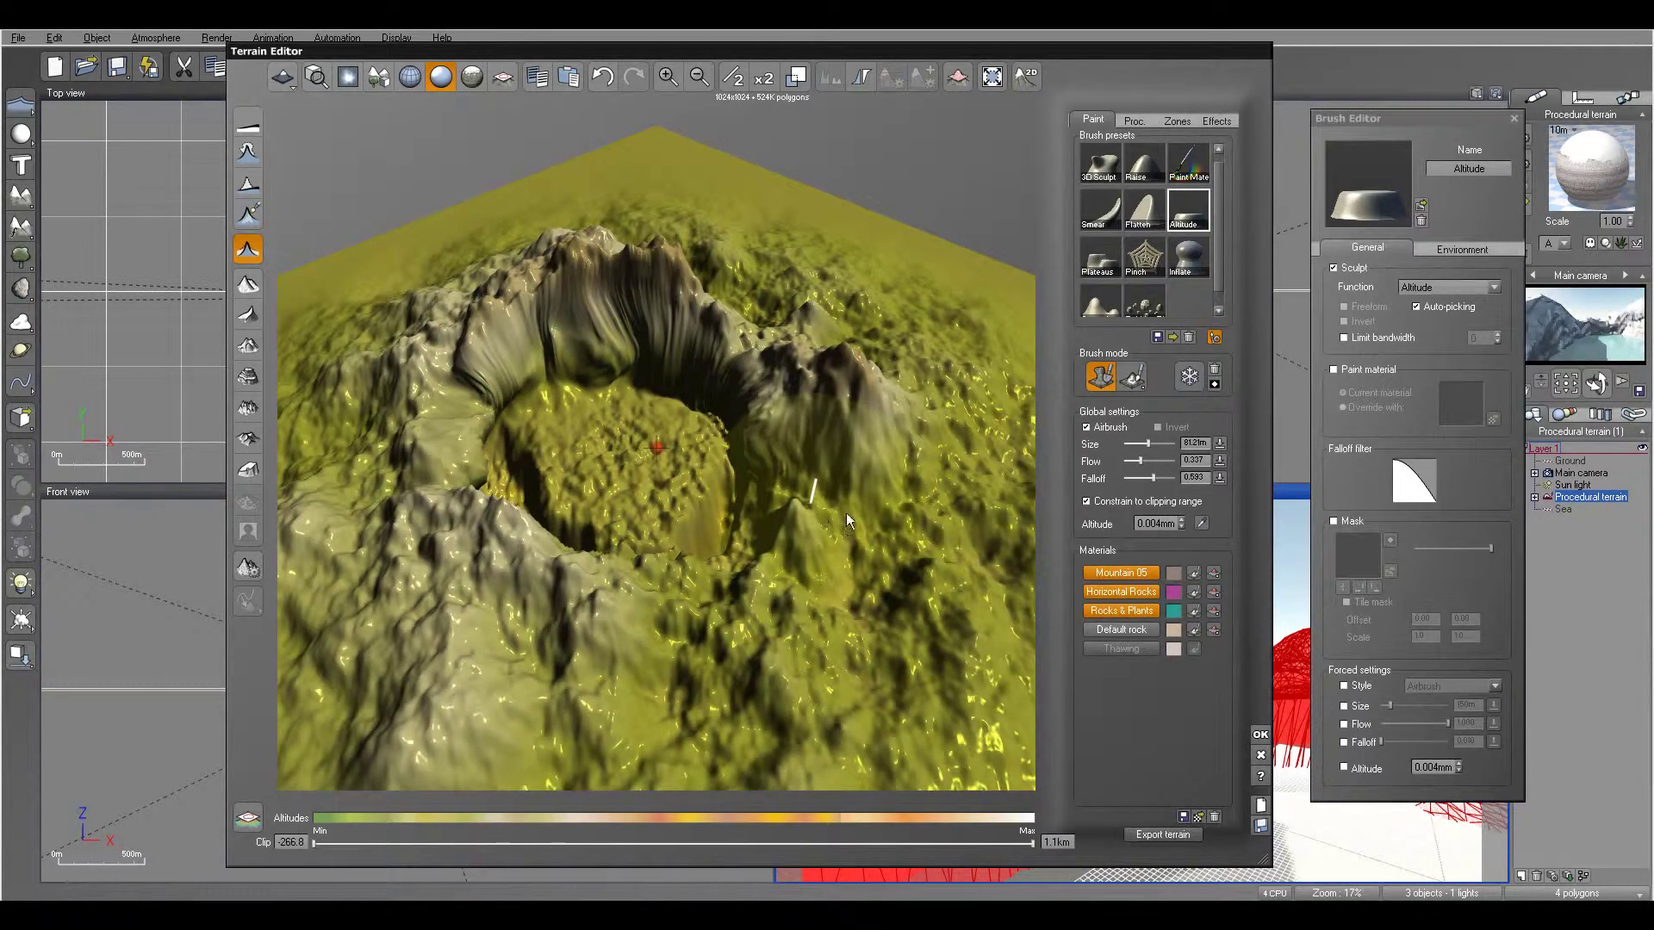
Step: Smooth the crater floor and its surroundings with the Smooth brush, turning off the brush's mask
left_click(1100, 301)
mouse_move(642, 431)
left_mouse_down()
mouse_move(642, 477)
mouse_move(604, 457)
left_mouse_up()
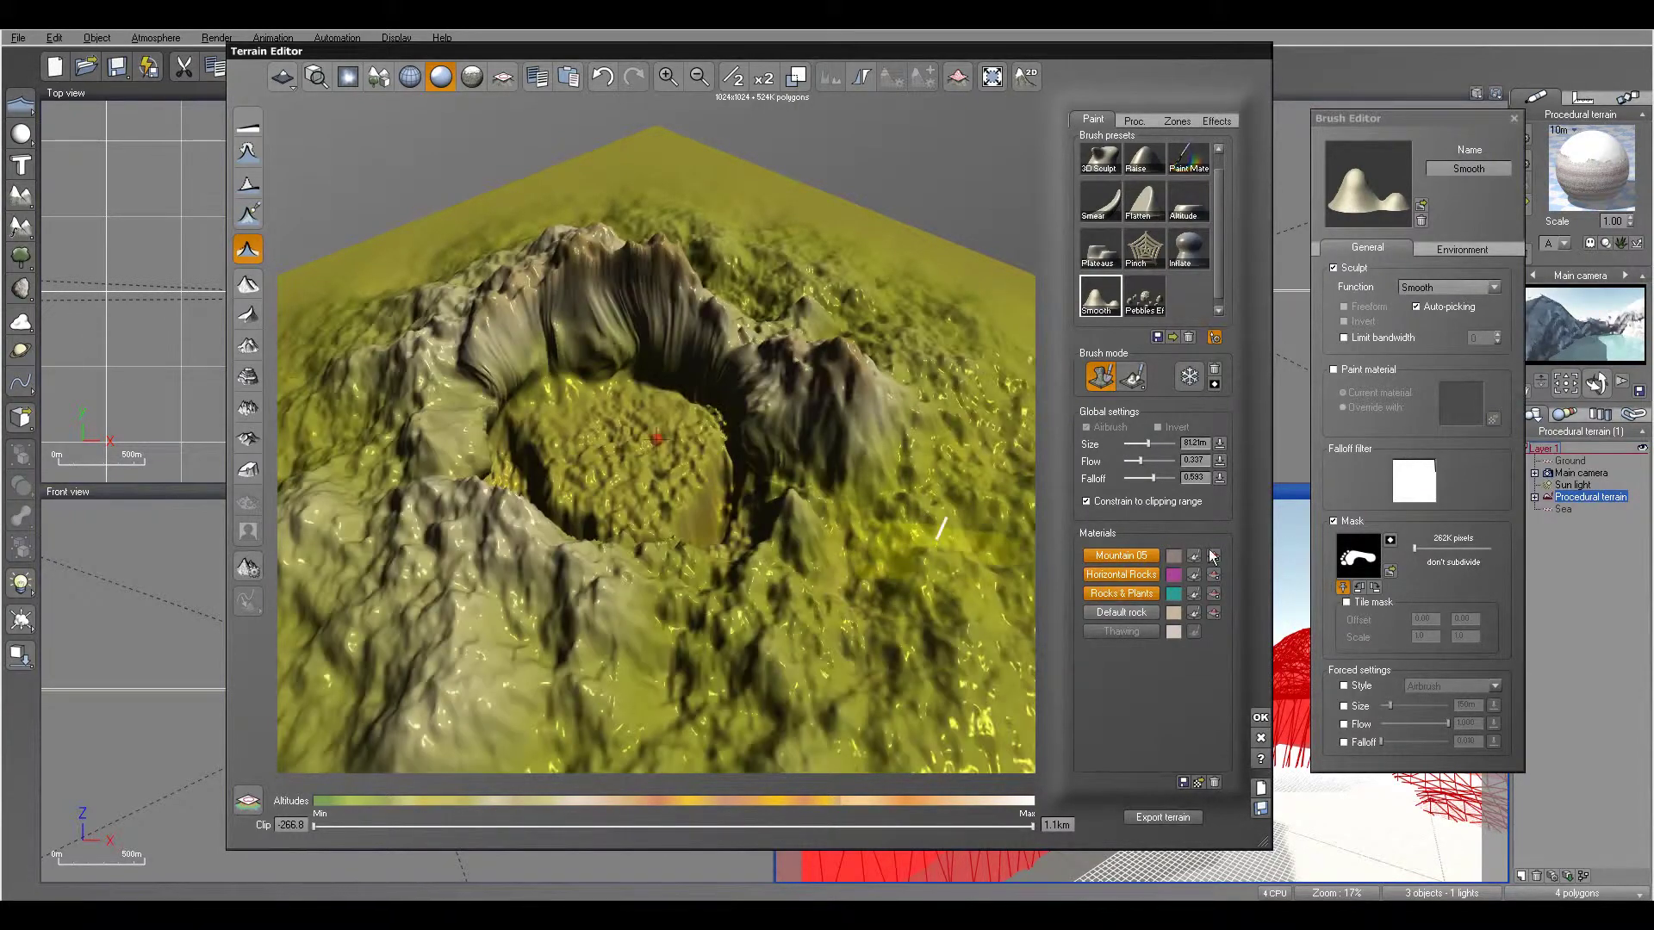
left_click(1334, 521)
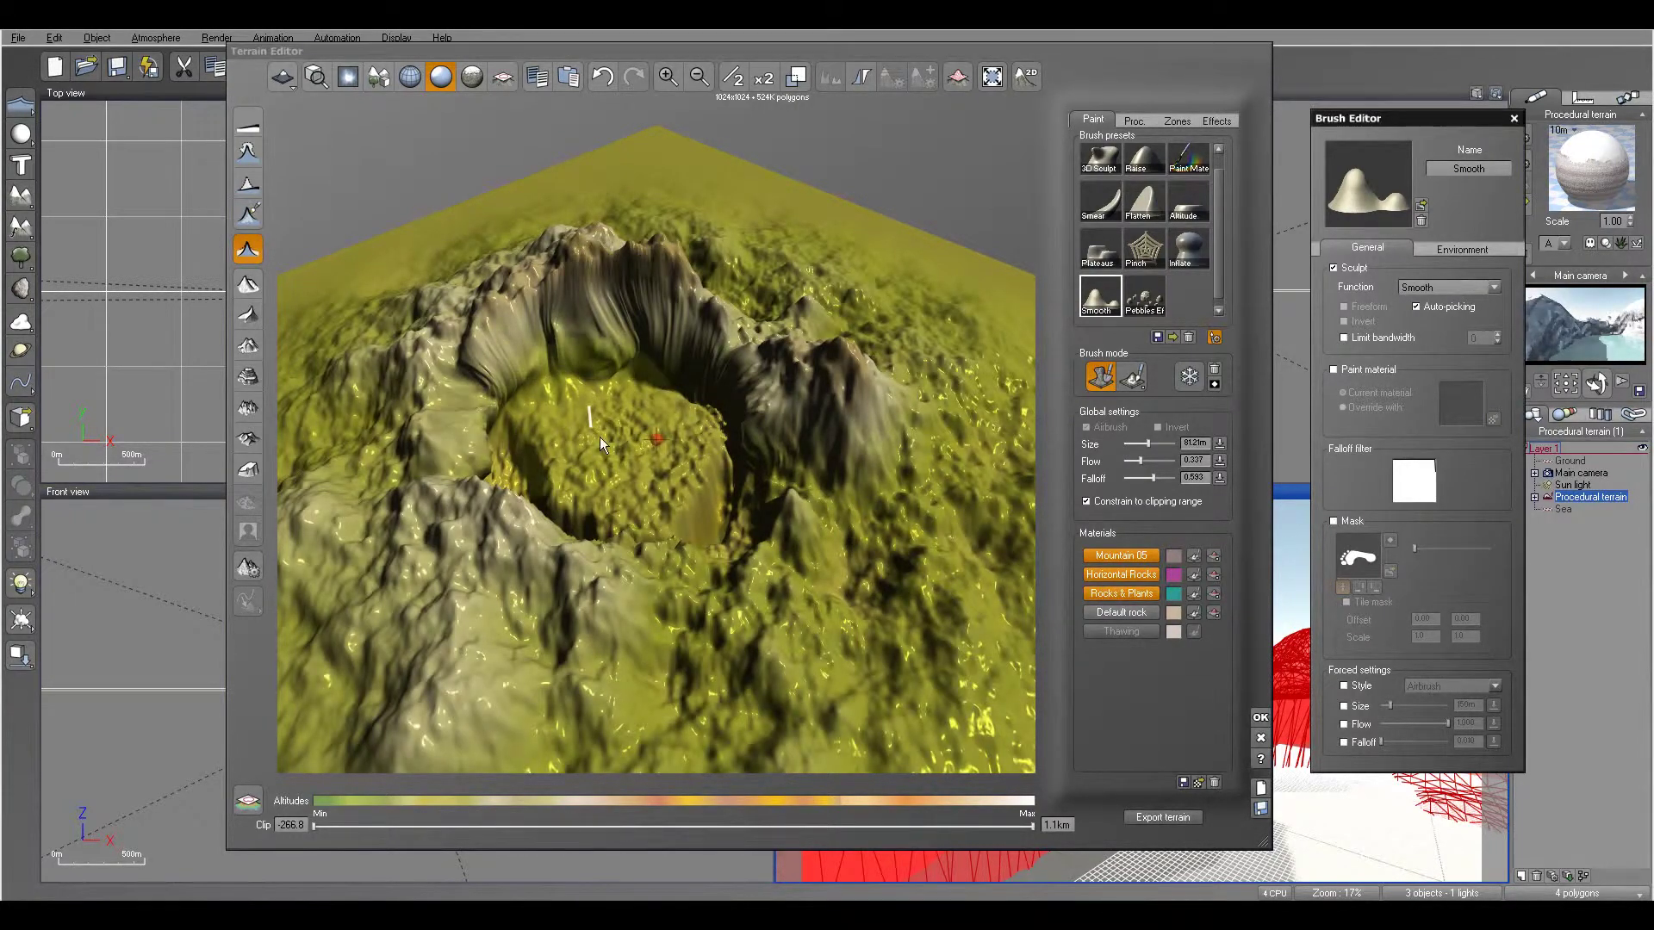
left_click(613, 422)
left_click(630, 478)
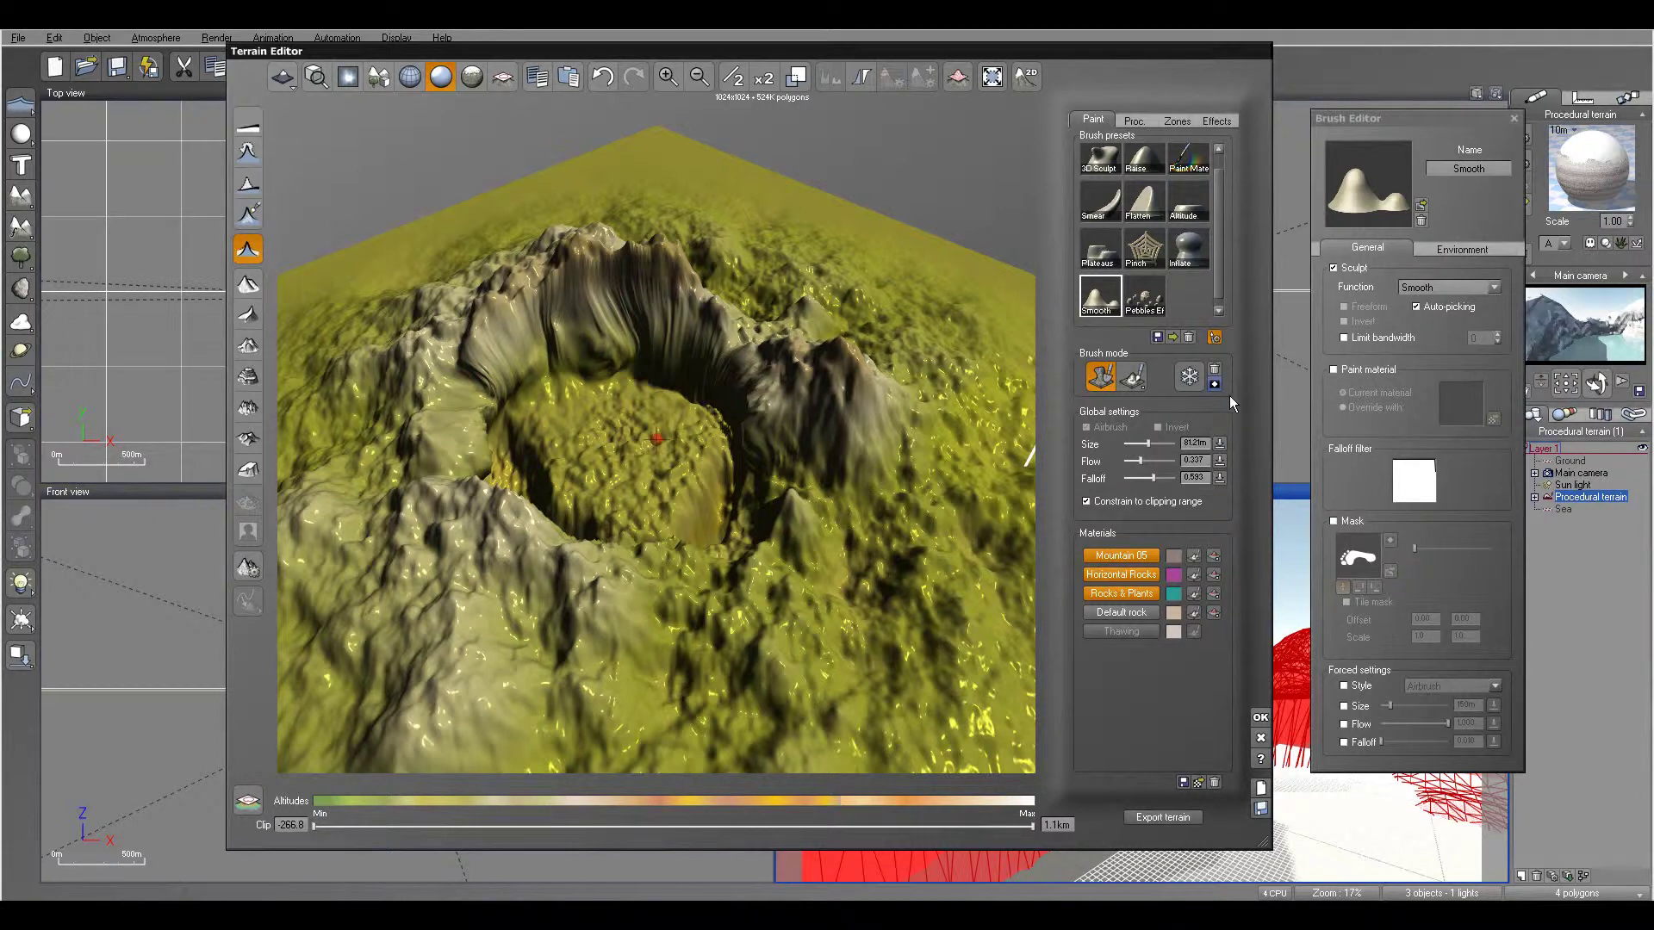
left_click_drag(752, 469, 844, 565)
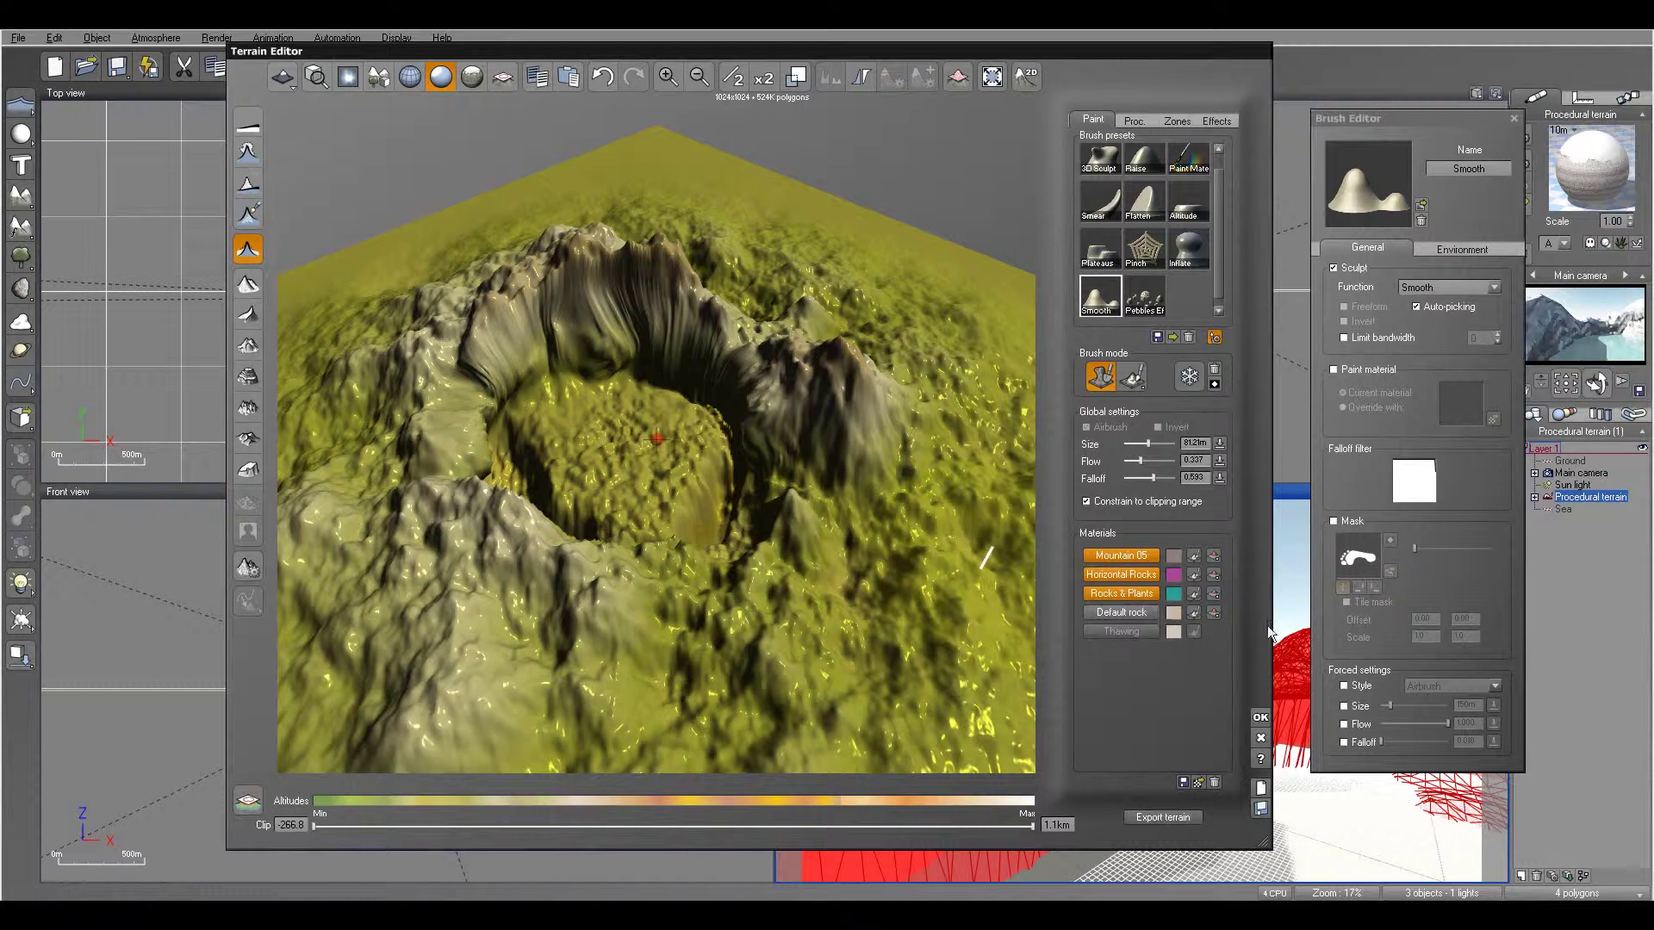
Step: Add the Grass material from the Landscapes collection to the terrain's paintable materials
left_click(1213, 784)
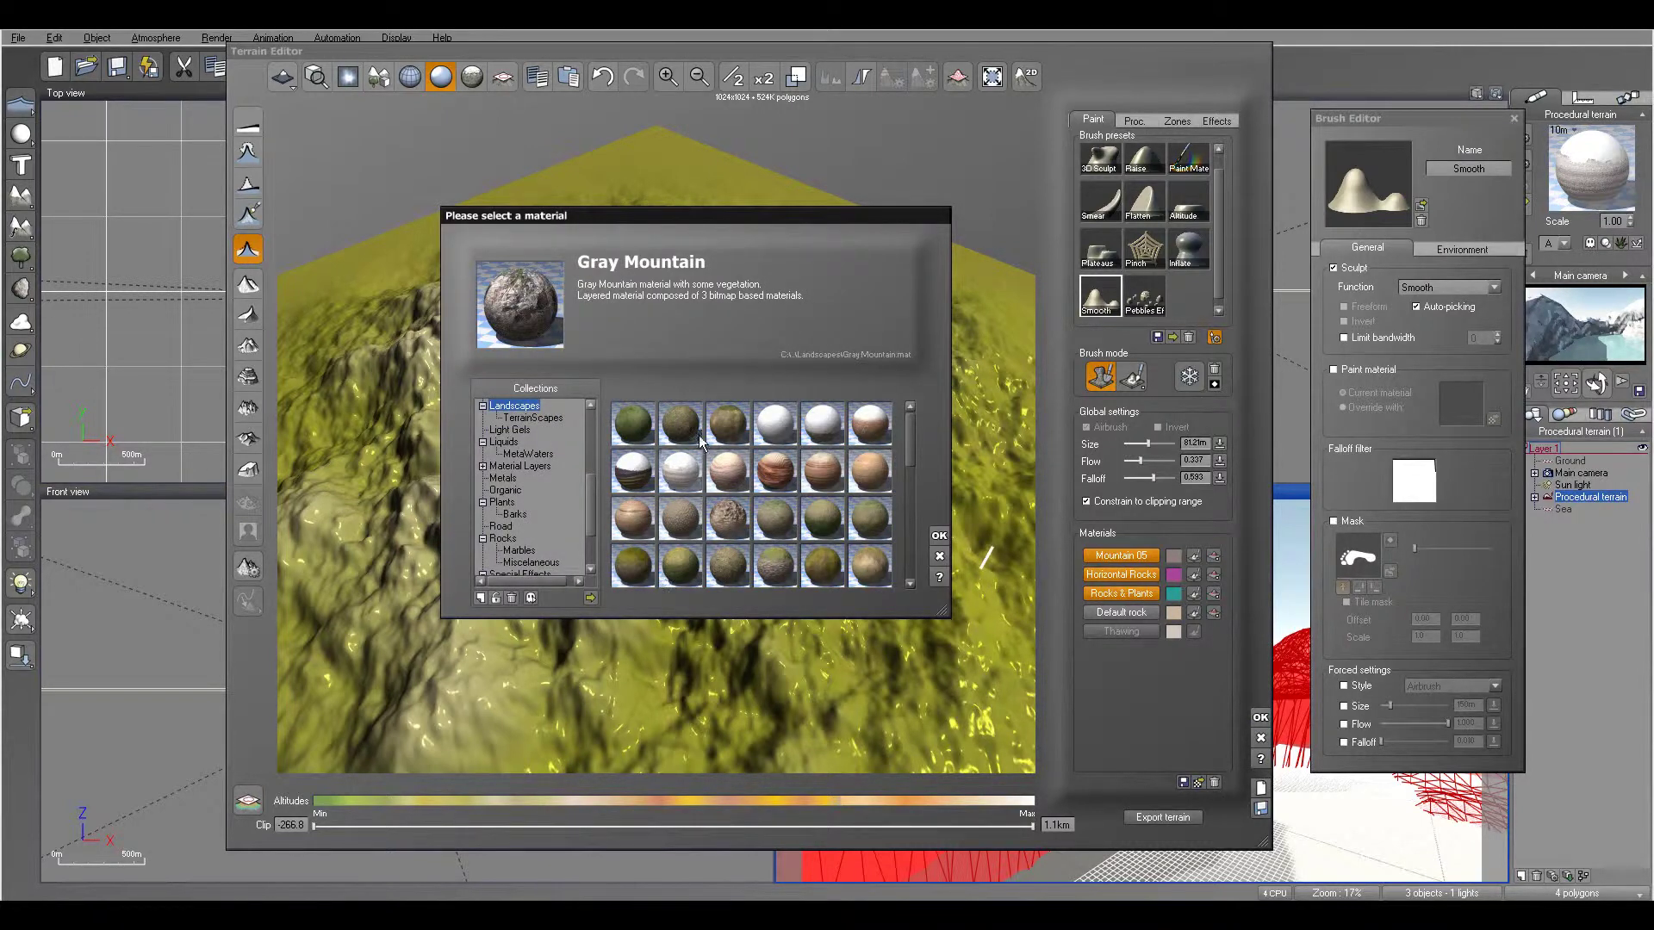
left_click(628, 422)
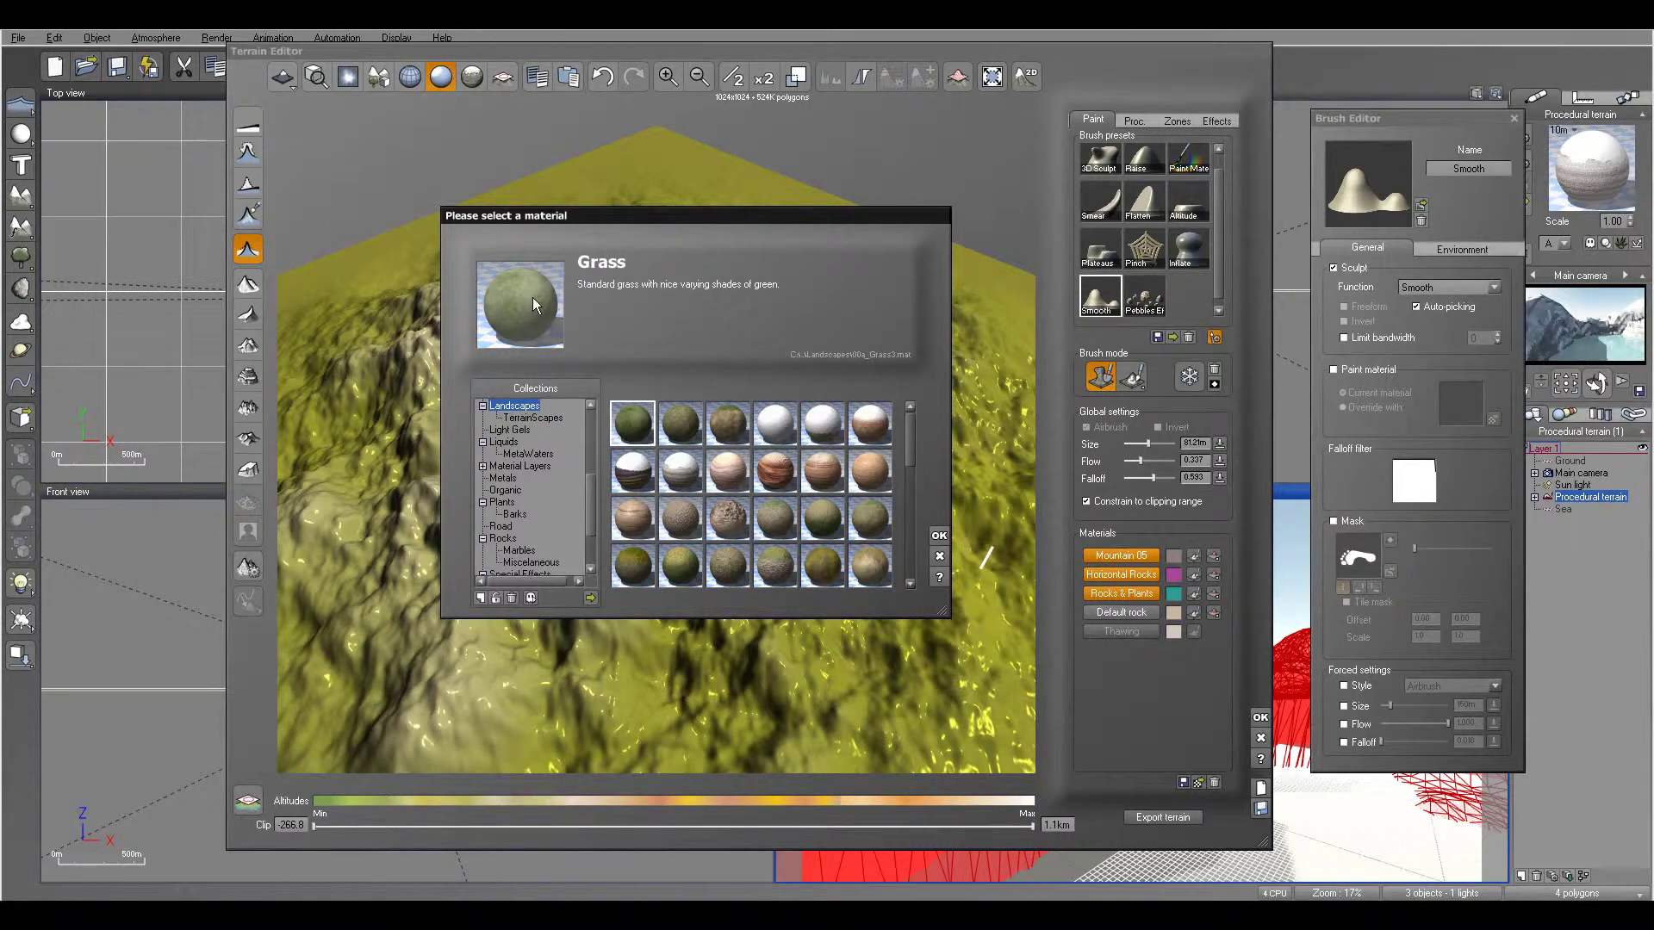
left_click(943, 537)
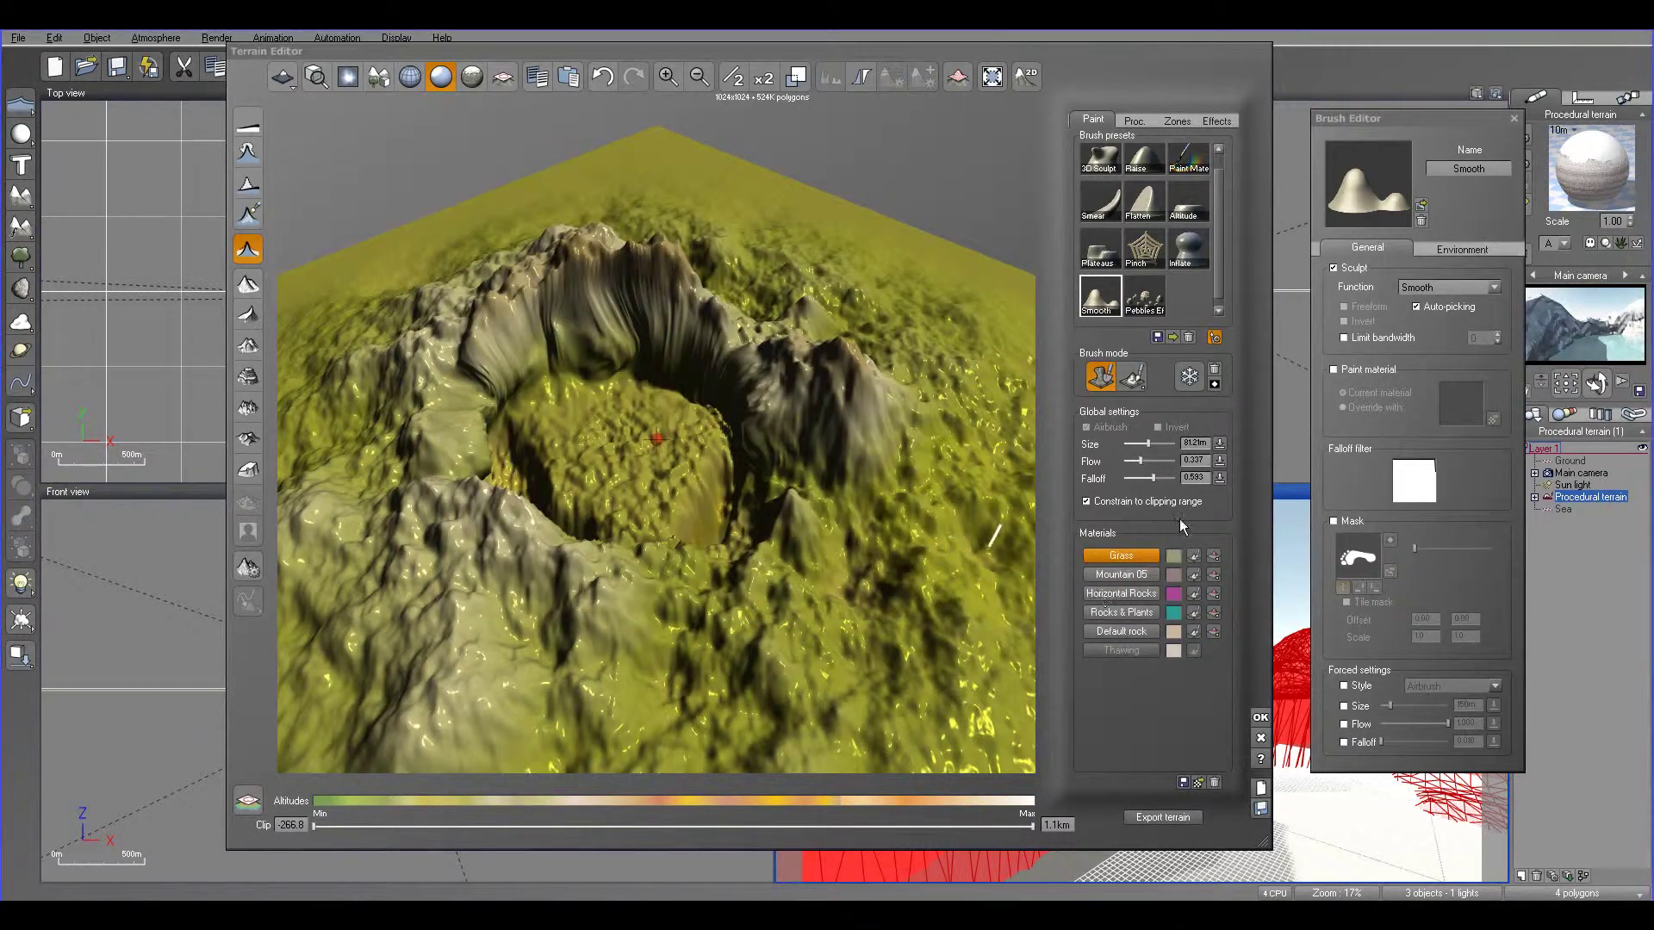
Step: Switch to the Paint Material brush without saving the Smooth brush changes, reduce its size, and set its falloff to 1
left_click(1192, 170)
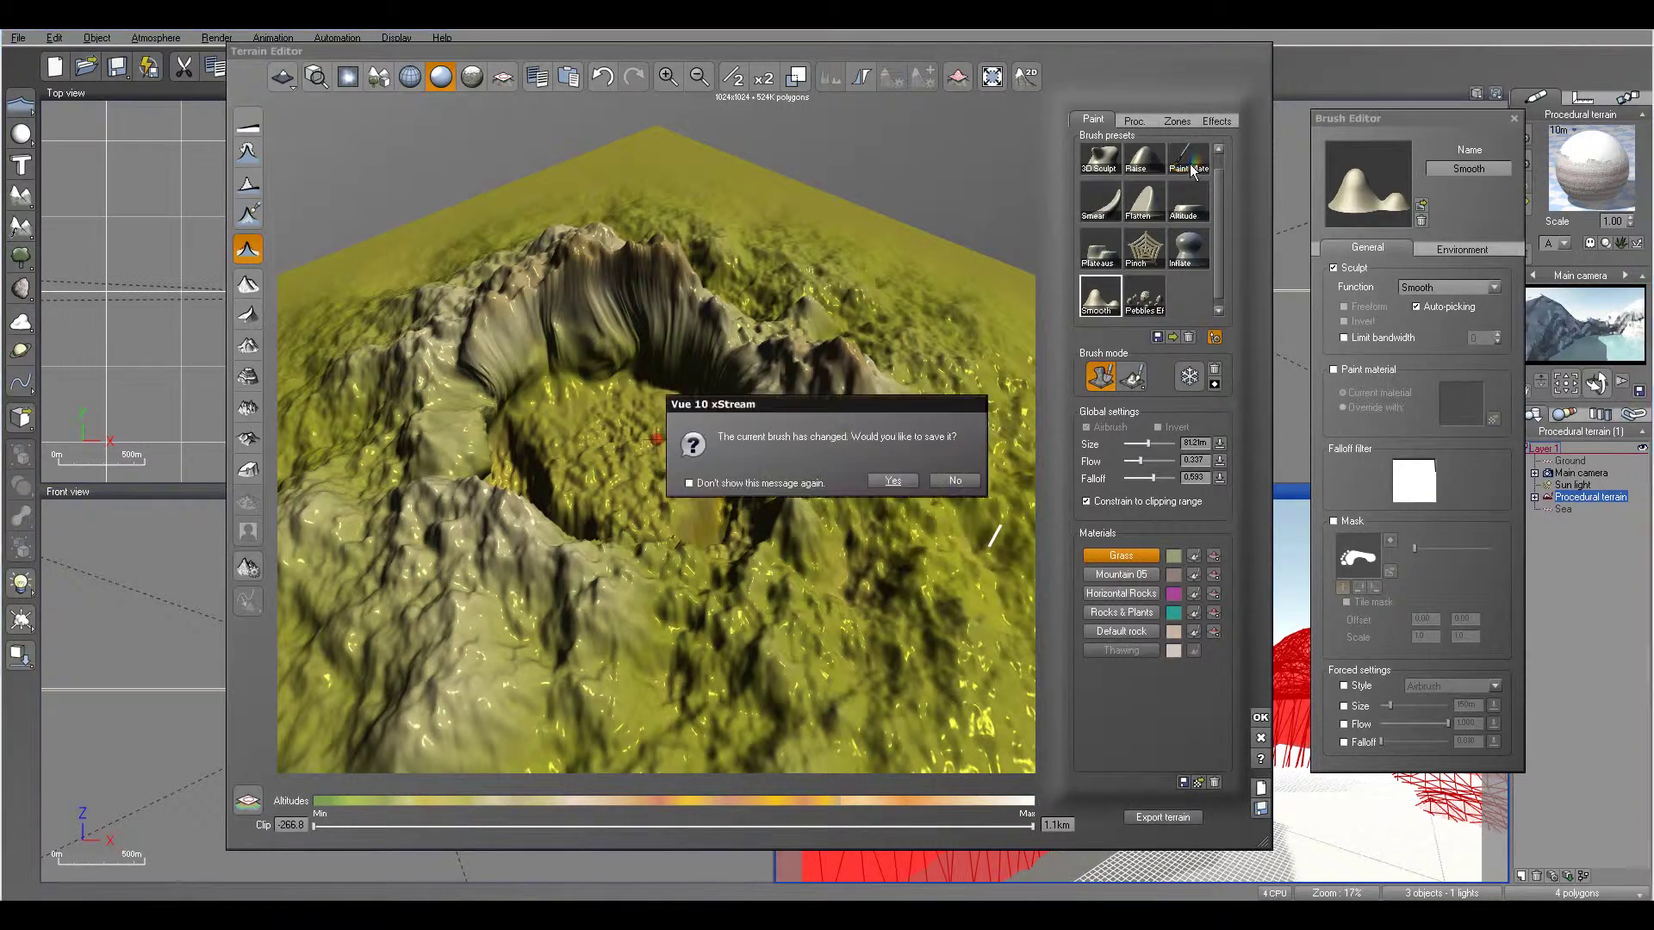
left_click(958, 480)
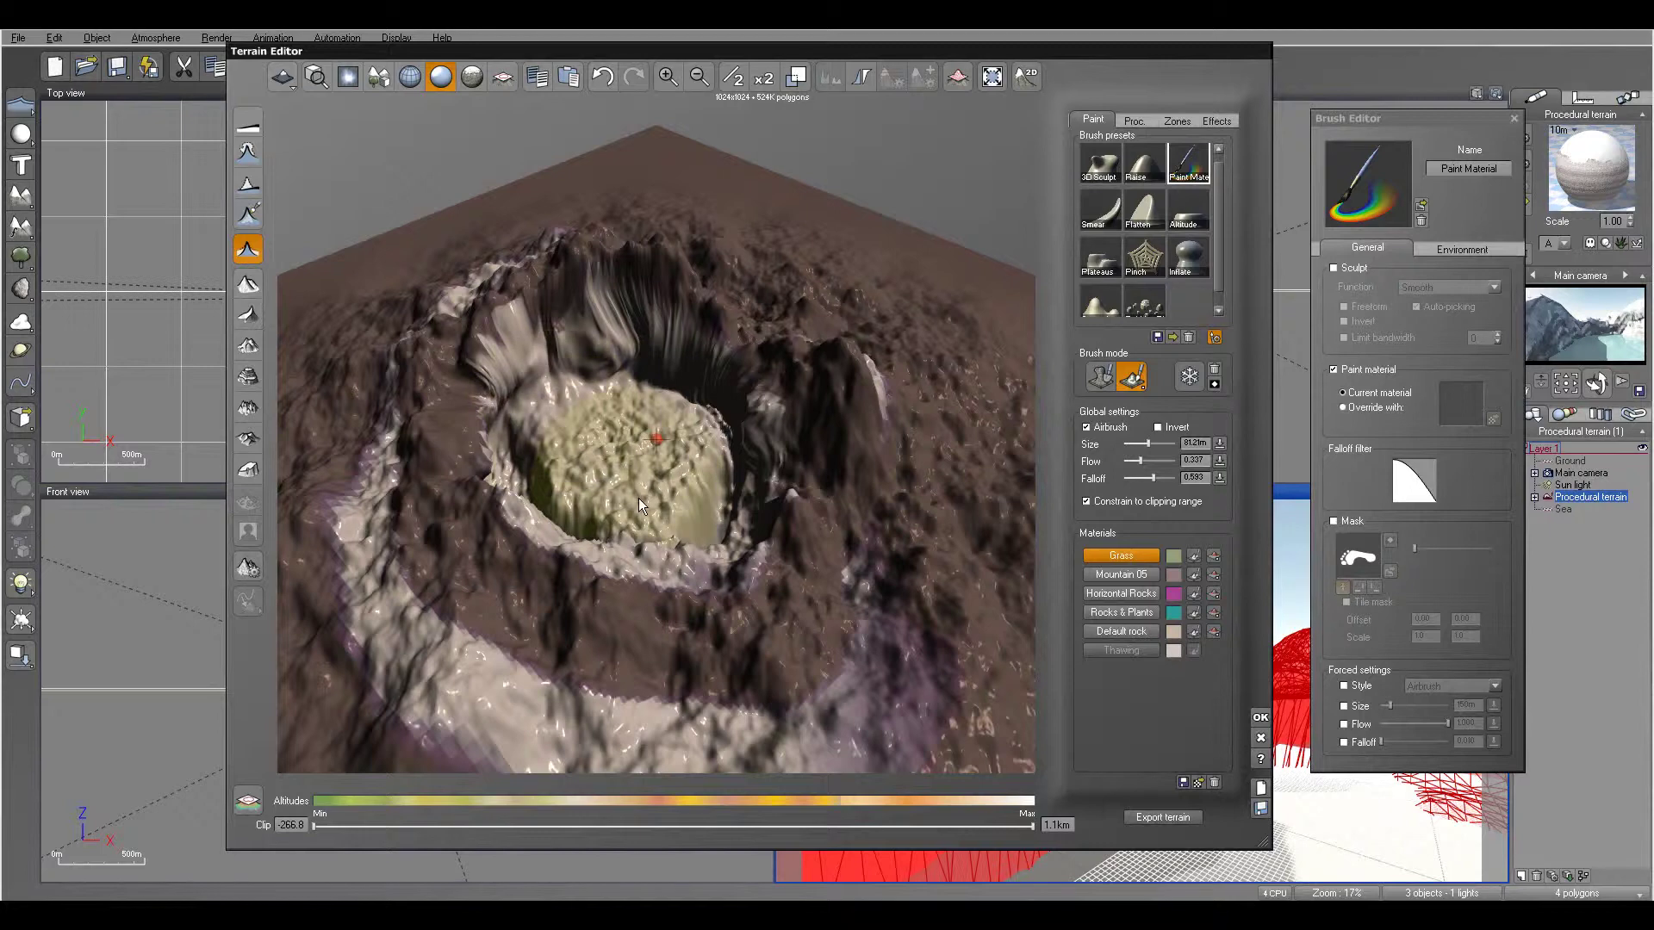
left_click_drag(1149, 444, 1187, 488)
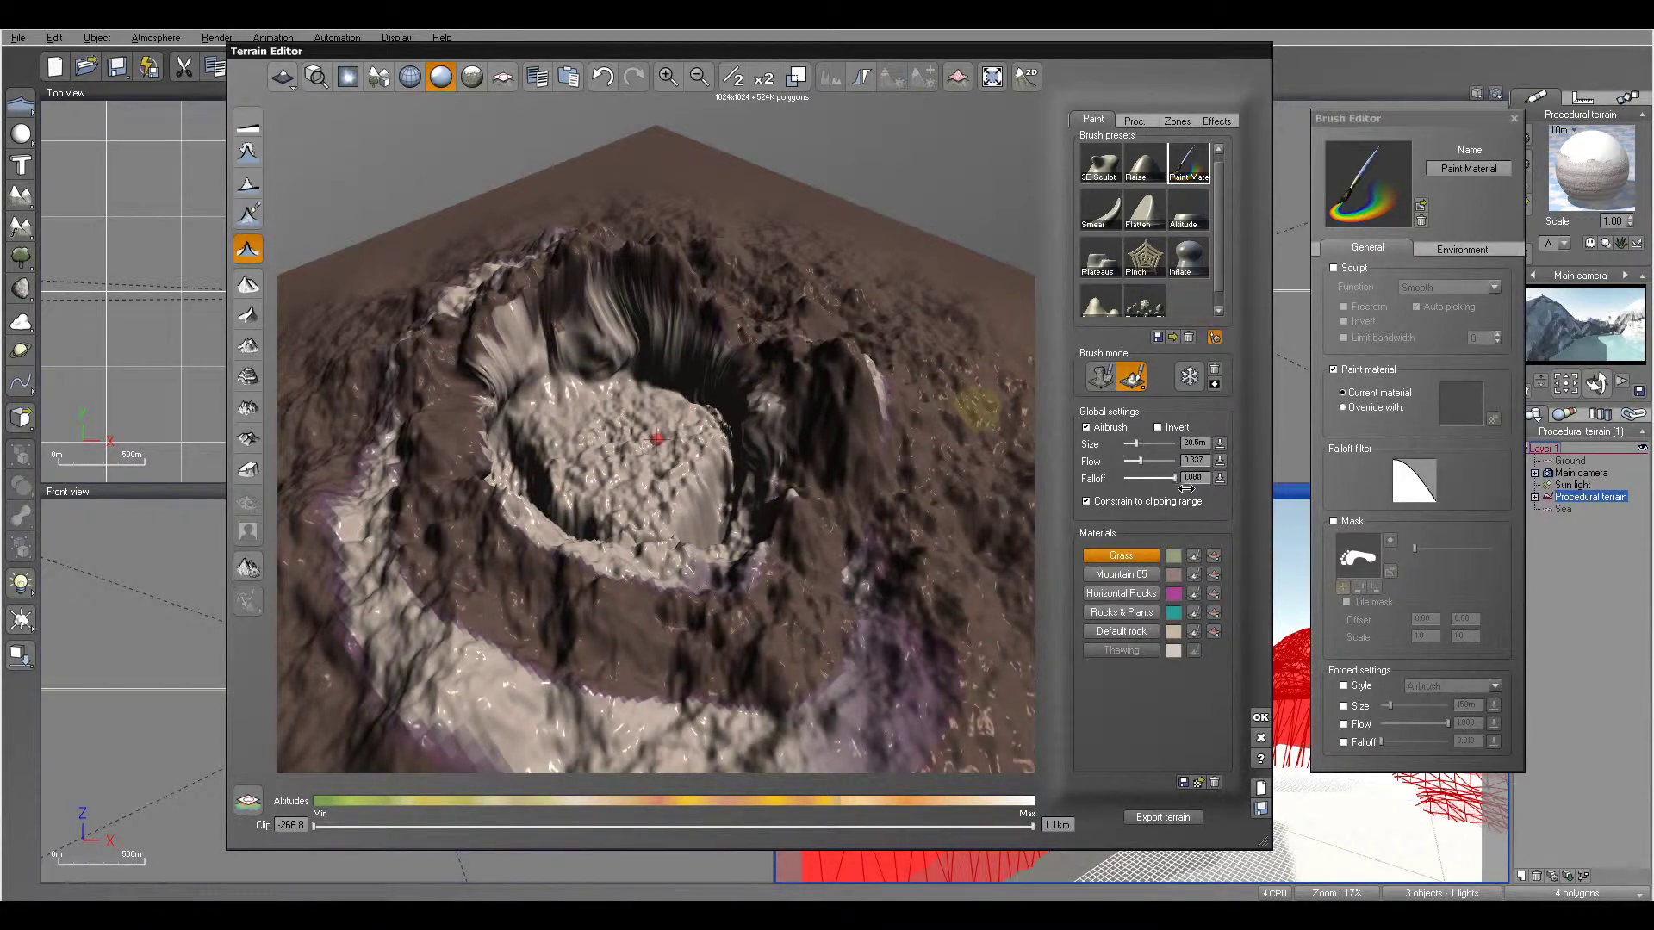
Step: Paint Grass strokes along the crater's inner rear wall and undo the last stroke
mouse_move(527, 377)
left_mouse_down()
mouse_move(499, 362)
mouse_move(595, 310)
left_mouse_up()
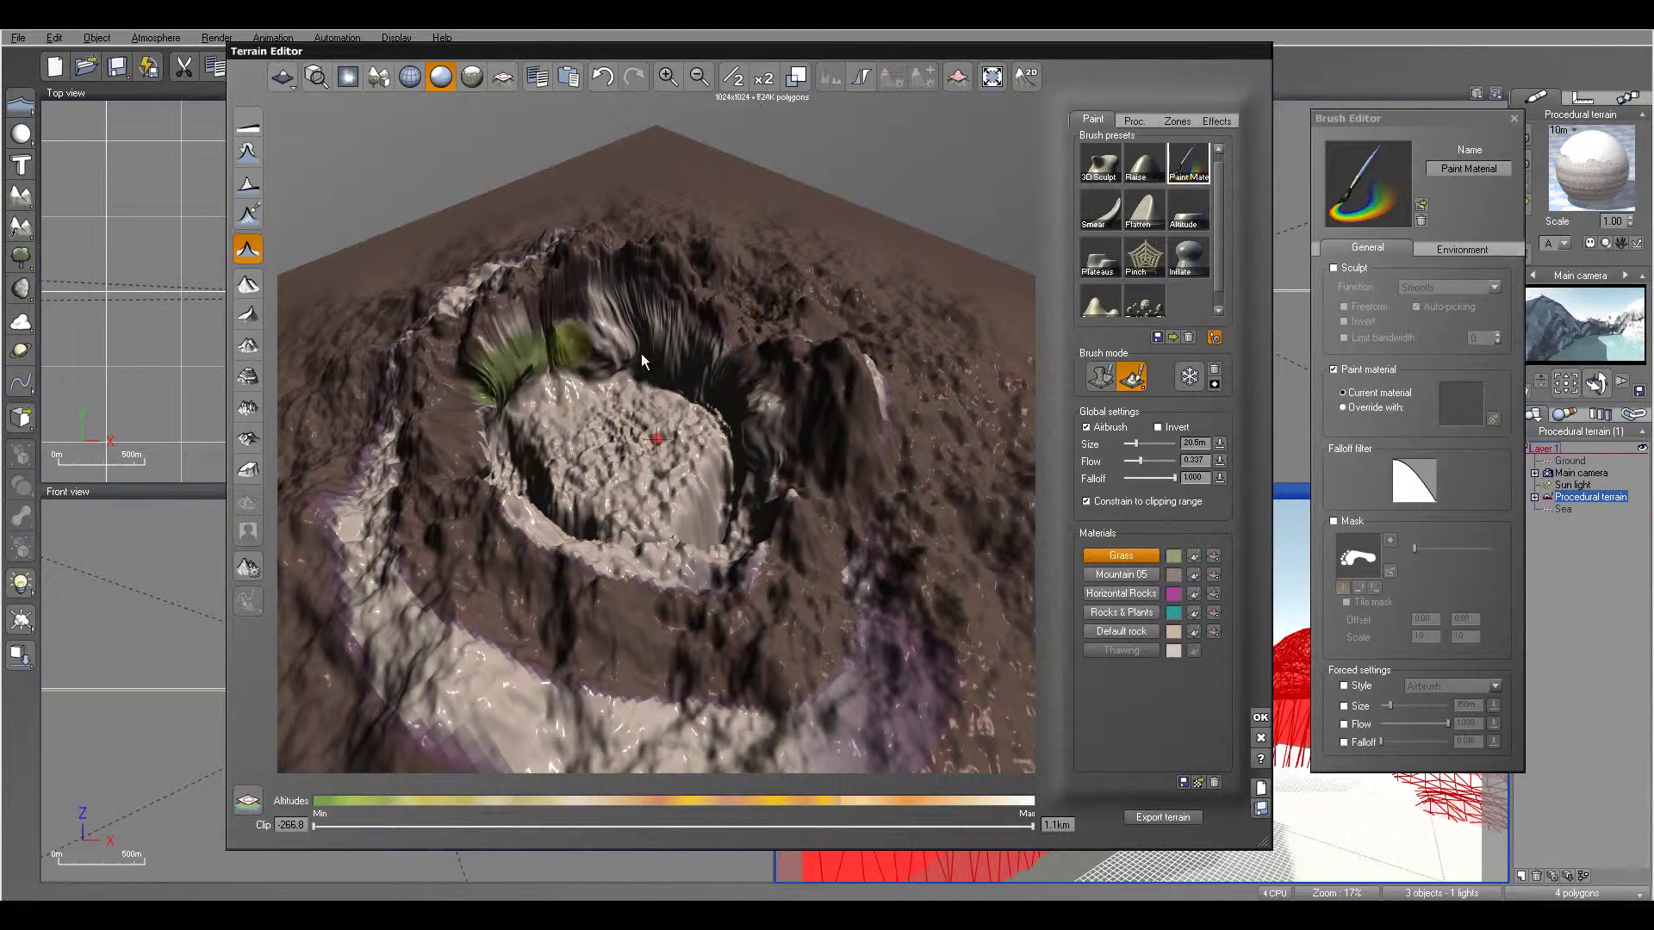
mouse_move(642, 361)
left_mouse_down()
mouse_move(594, 349)
mouse_move(699, 366)
left_mouse_up()
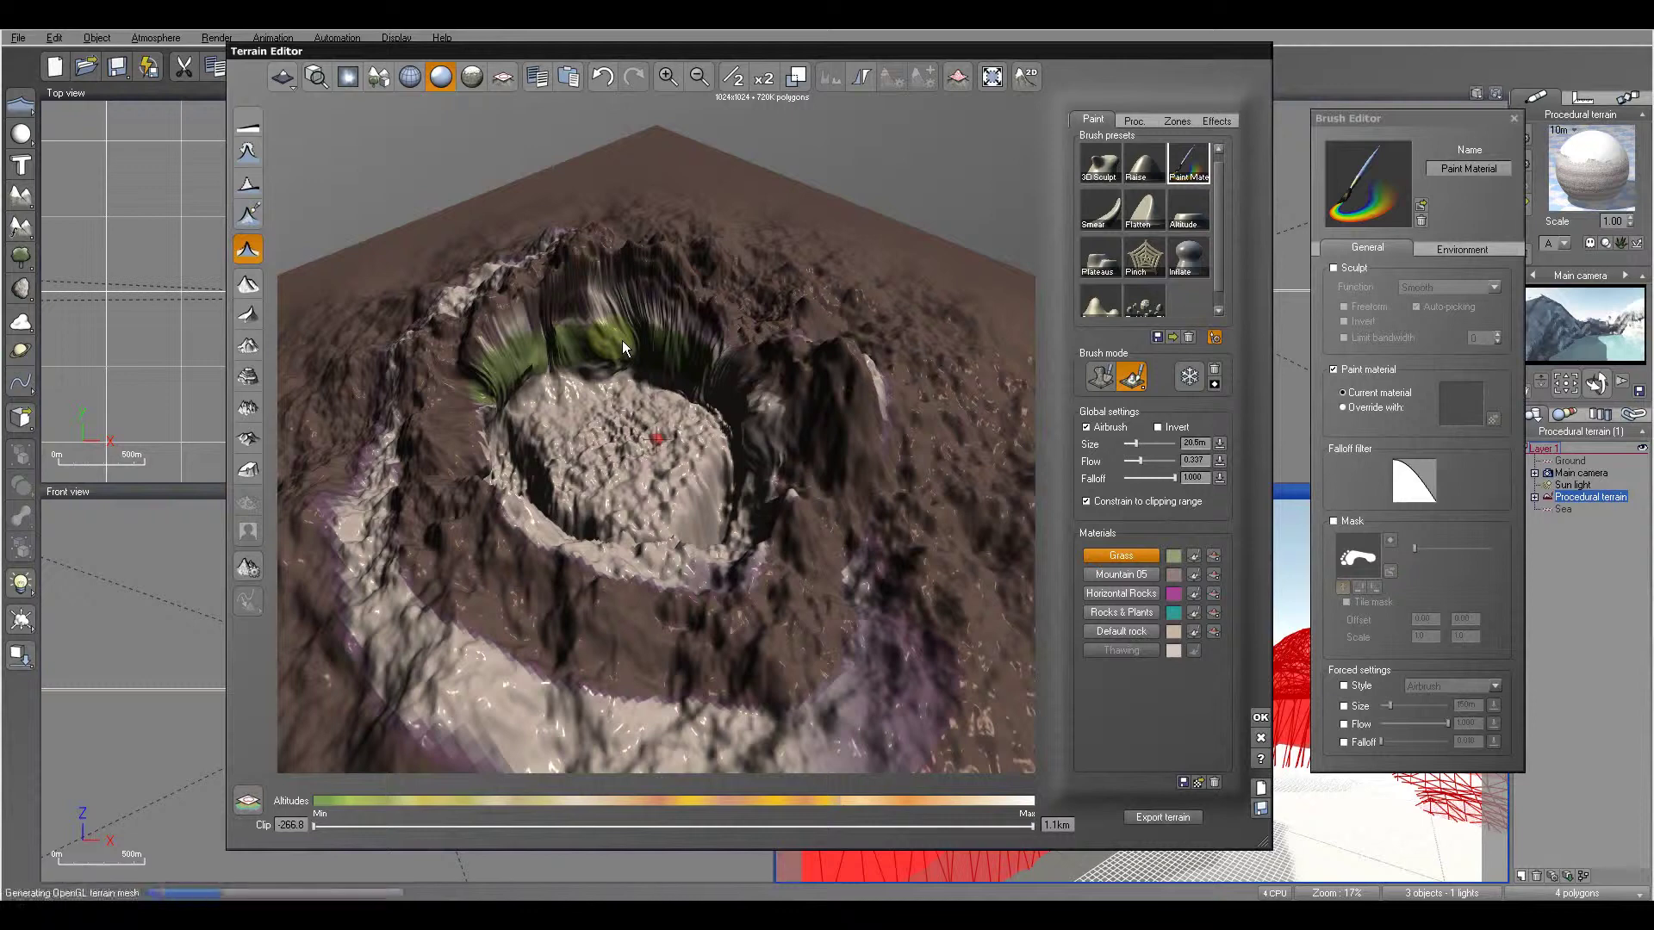
key("ctrl+z")
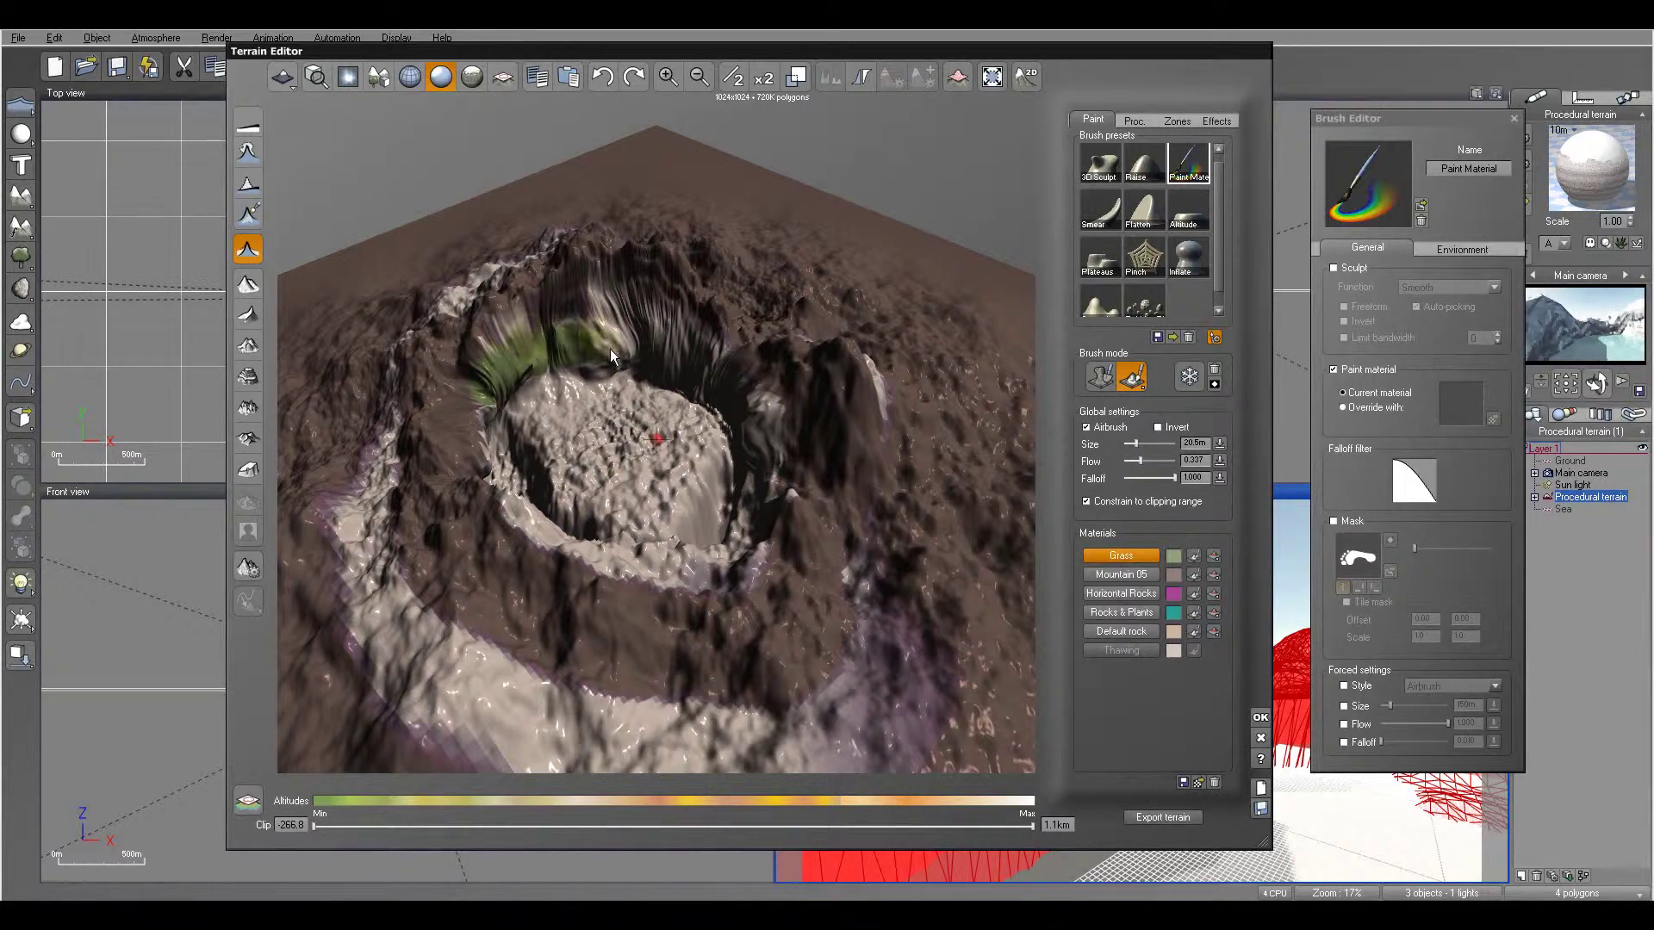
Step: Constrain the brush to an altitude range of about -0.59 to -0.49 and paint Grass along the crater's inner wall
left_click(1455, 250)
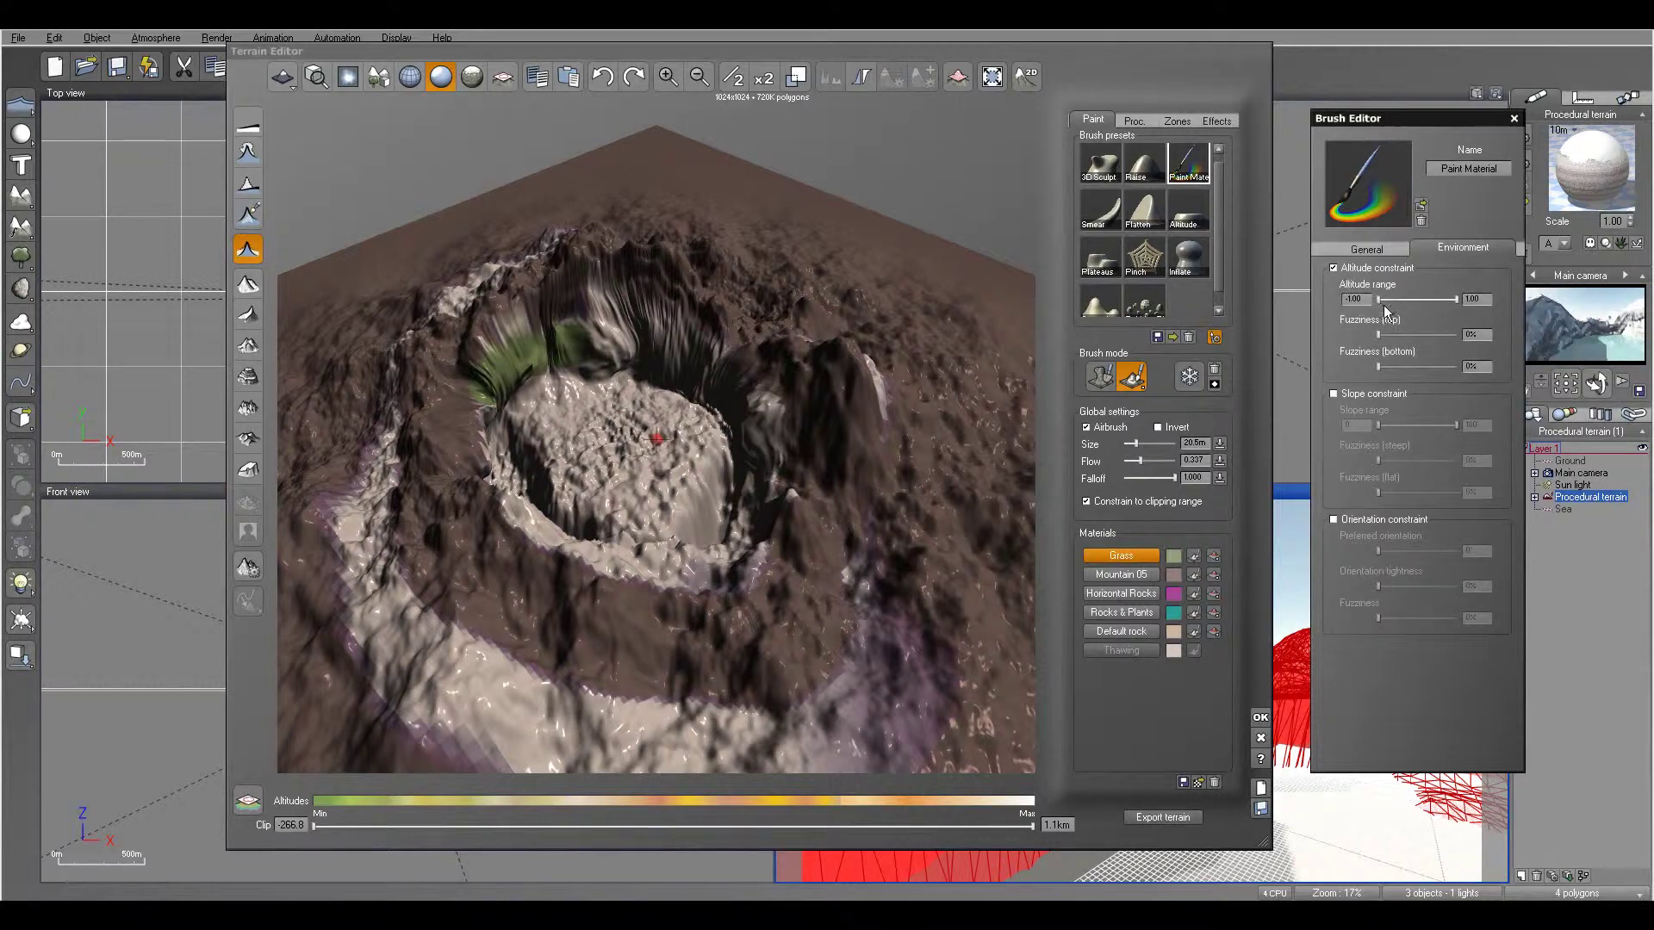
left_click_drag(1379, 300, 1401, 307)
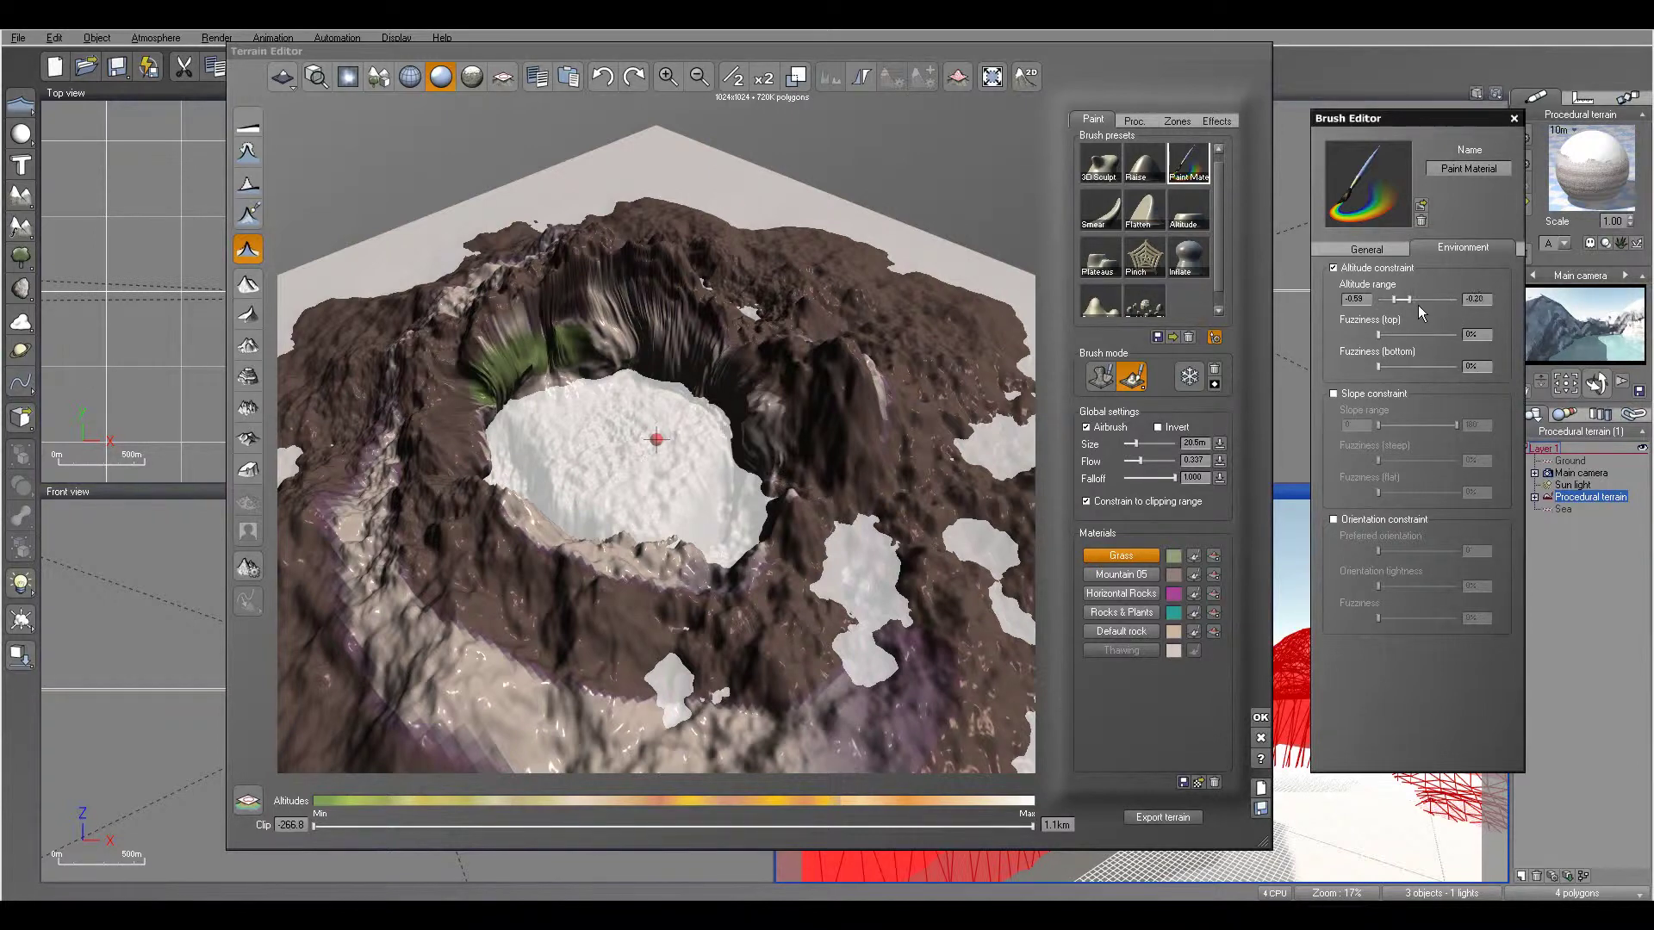
left_click_drag(1416, 304, 1409, 307)
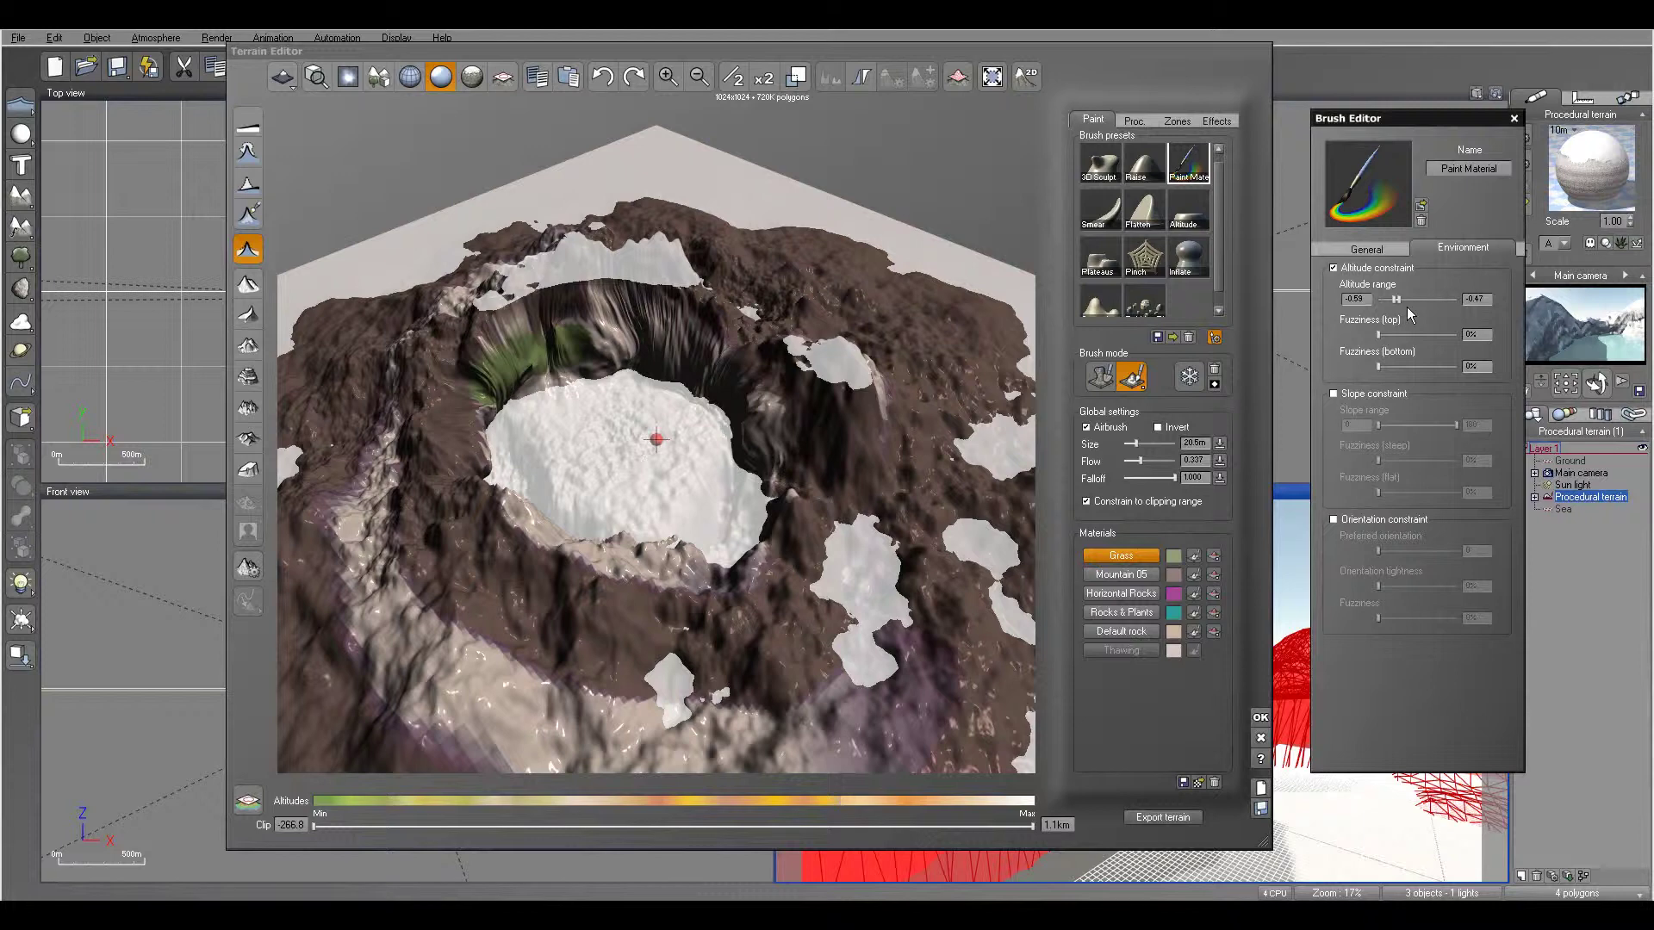
left_click_drag(1408, 309, 1406, 307)
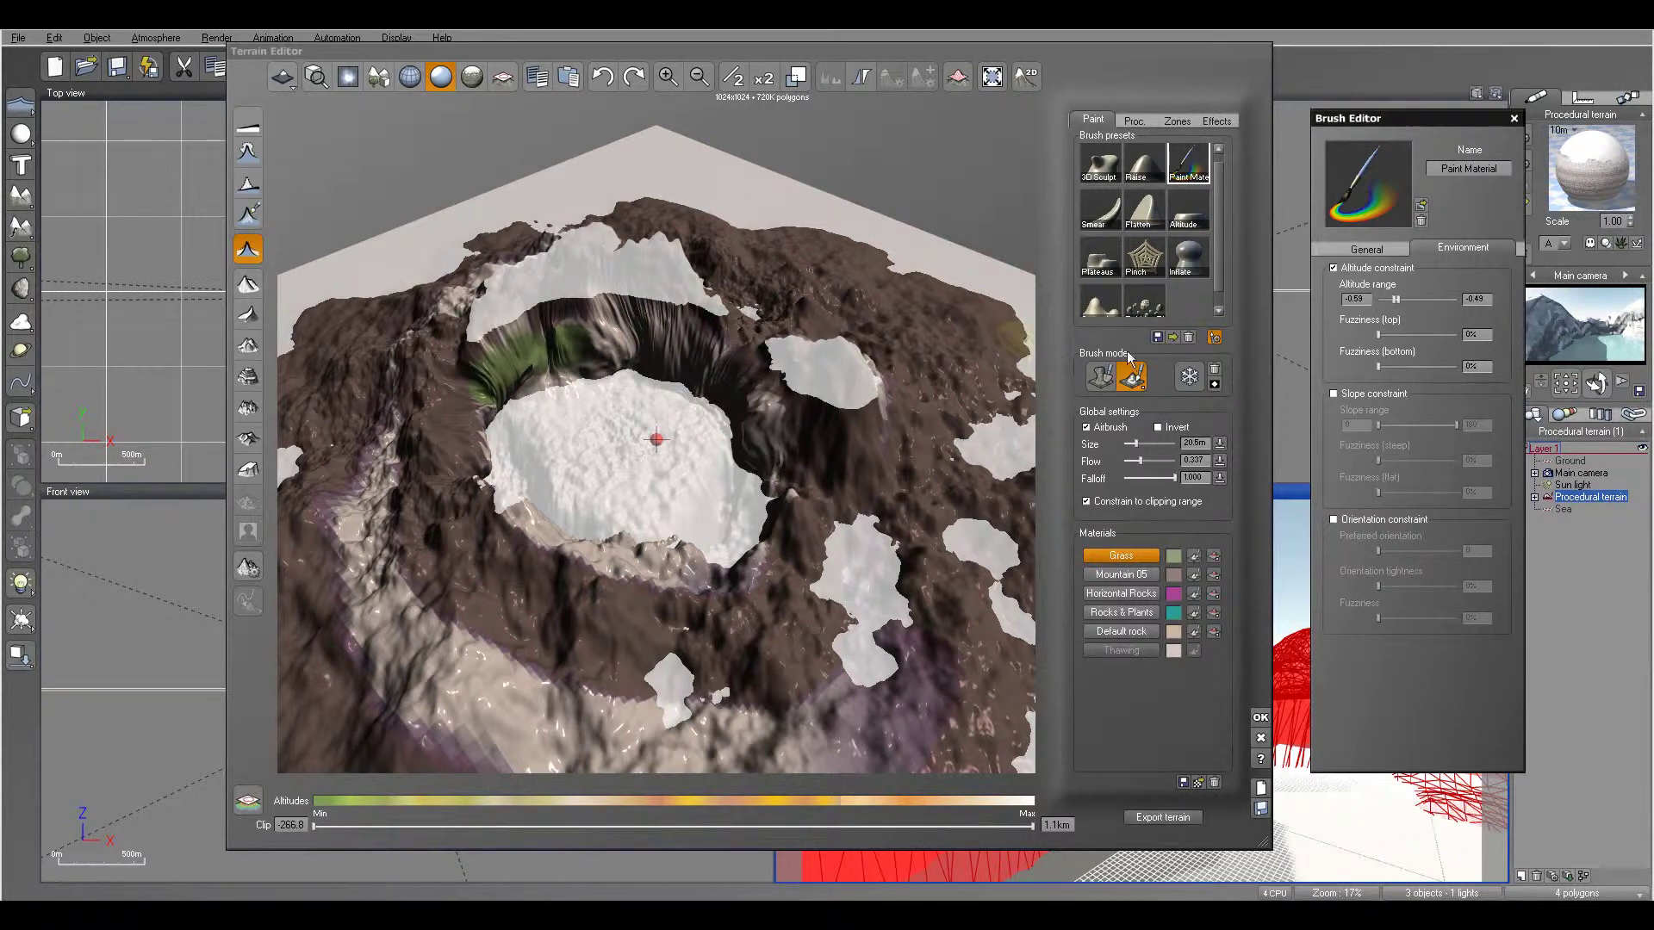
mouse_move(561, 365)
left_mouse_down()
mouse_move(629, 329)
mouse_move(553, 325)
mouse_move(570, 315)
mouse_move(538, 303)
mouse_move(484, 340)
mouse_move(602, 311)
mouse_move(700, 353)
mouse_move(659, 323)
mouse_move(591, 327)
mouse_move(603, 348)
mouse_move(693, 367)
mouse_move(555, 372)
mouse_move(479, 409)
mouse_move(571, 363)
left_mouse_up()
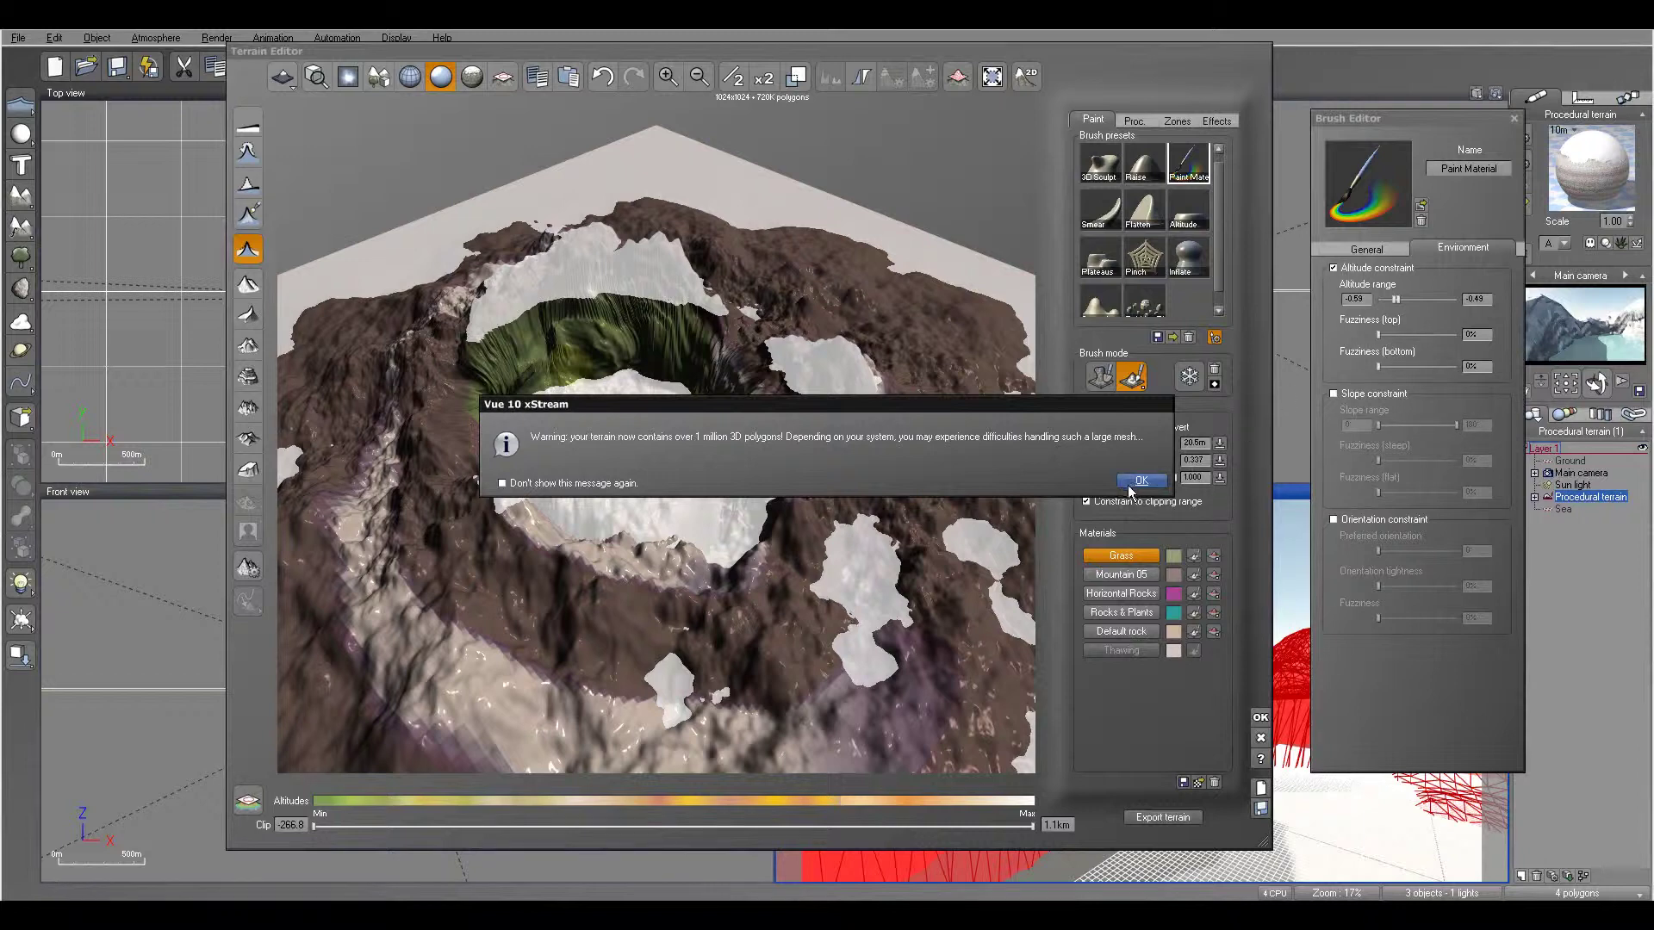
left_click(1133, 487)
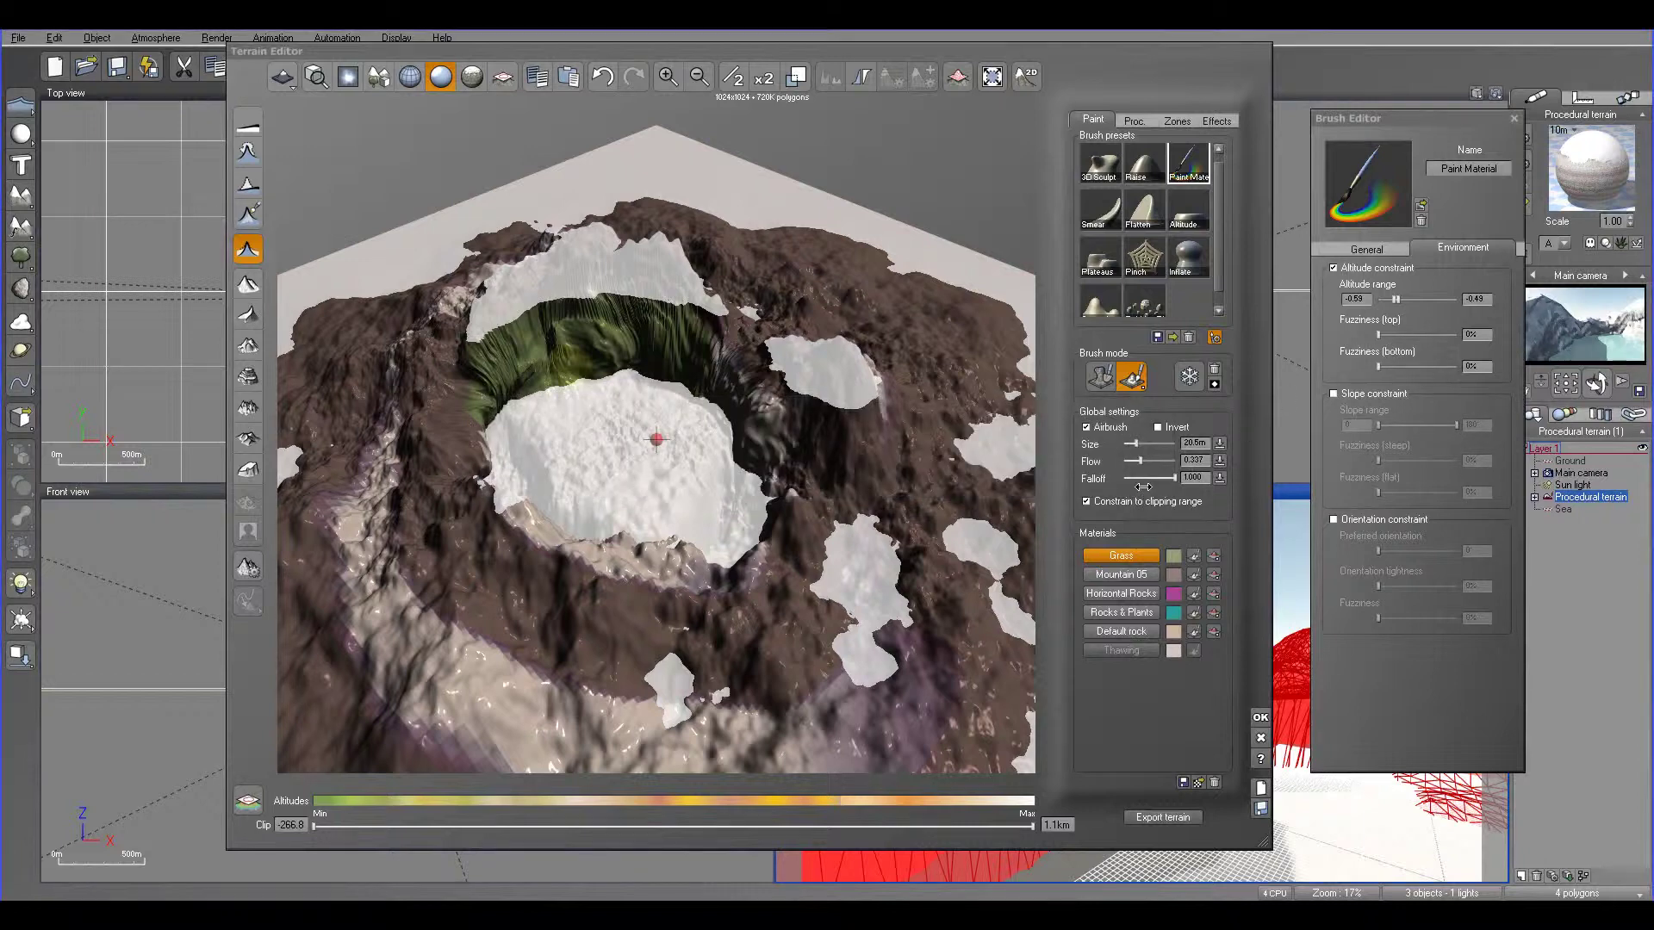
Step: Soften both altitude limits, with the top fuzziness at 2%, and paint more Grass across the crater's inner wall
left_click(1393, 342)
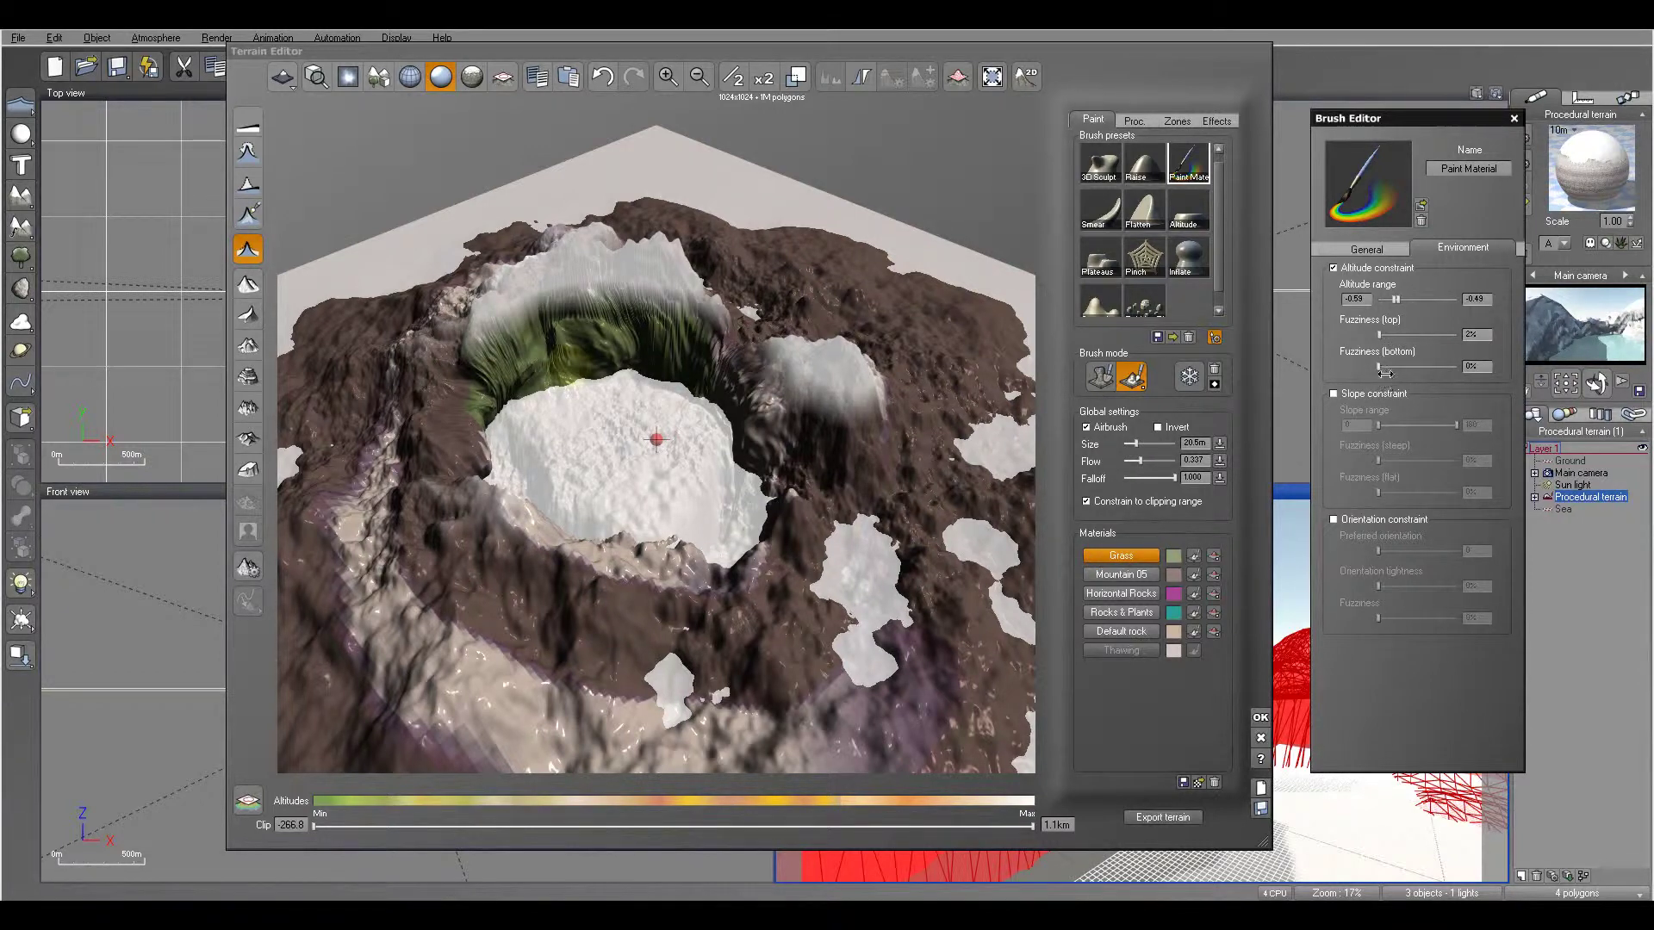
mouse_move(520, 382)
left_mouse_down()
mouse_move(502, 353)
mouse_move(549, 318)
mouse_move(667, 310)
mouse_move(746, 404)
left_mouse_up()
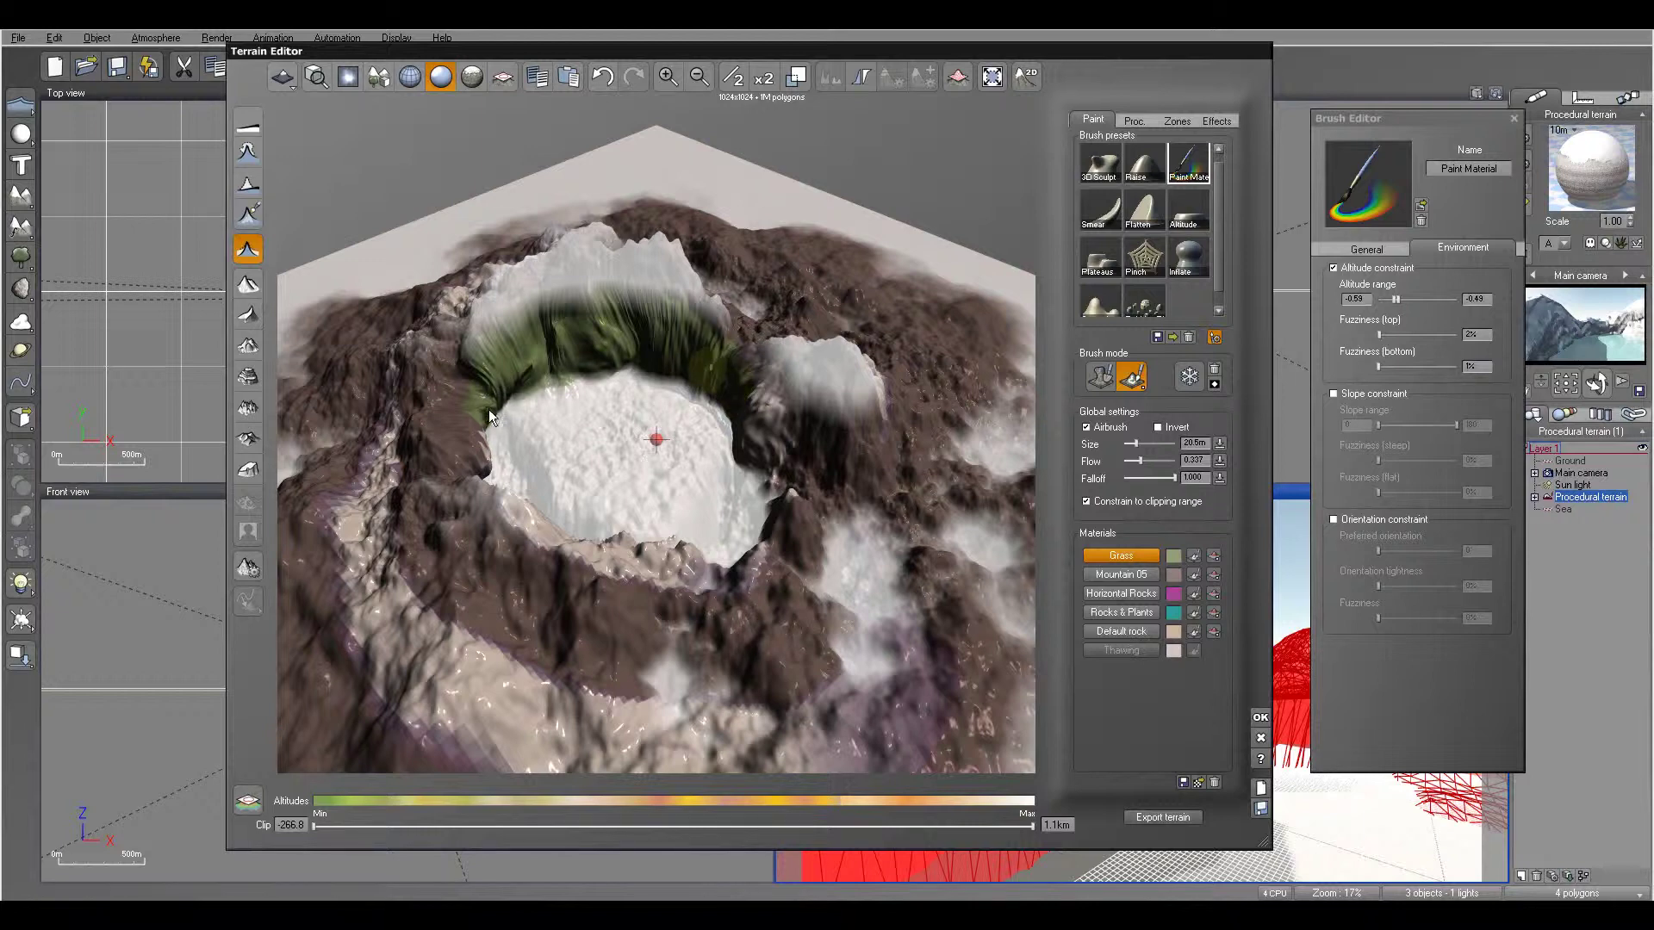
mouse_move(489, 408)
left_mouse_down()
mouse_move(472, 370)
mouse_move(501, 370)
left_mouse_up()
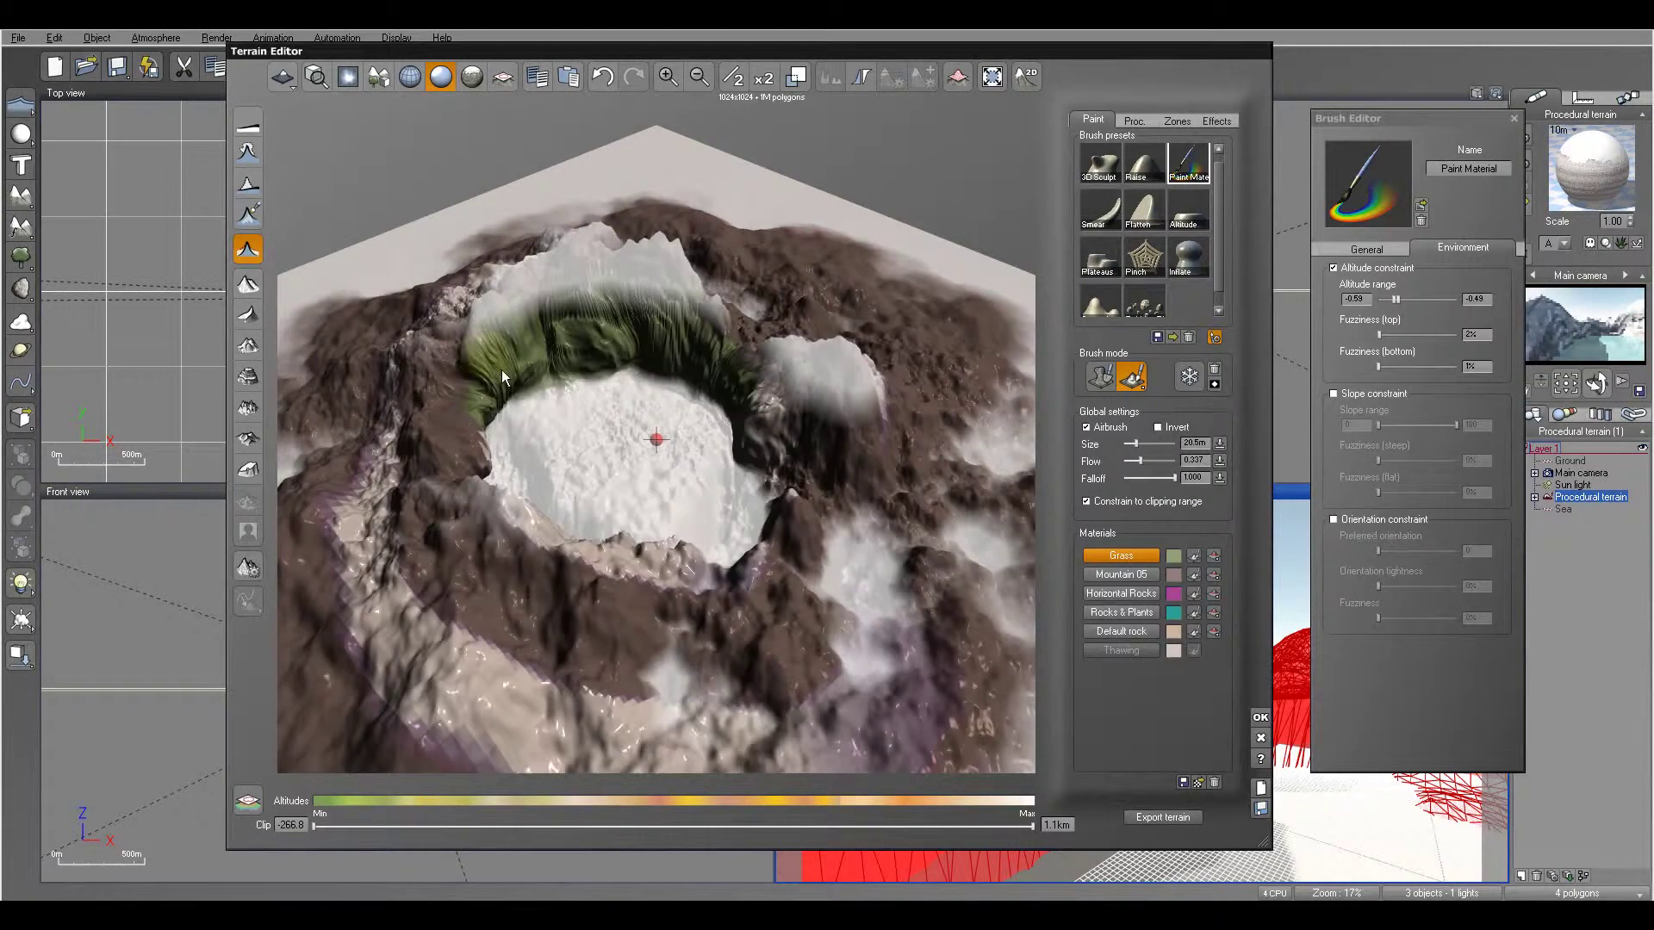
Step: Close the Terrain Editor, render the main camera view, and accept the post-render options
left_click(1262, 738)
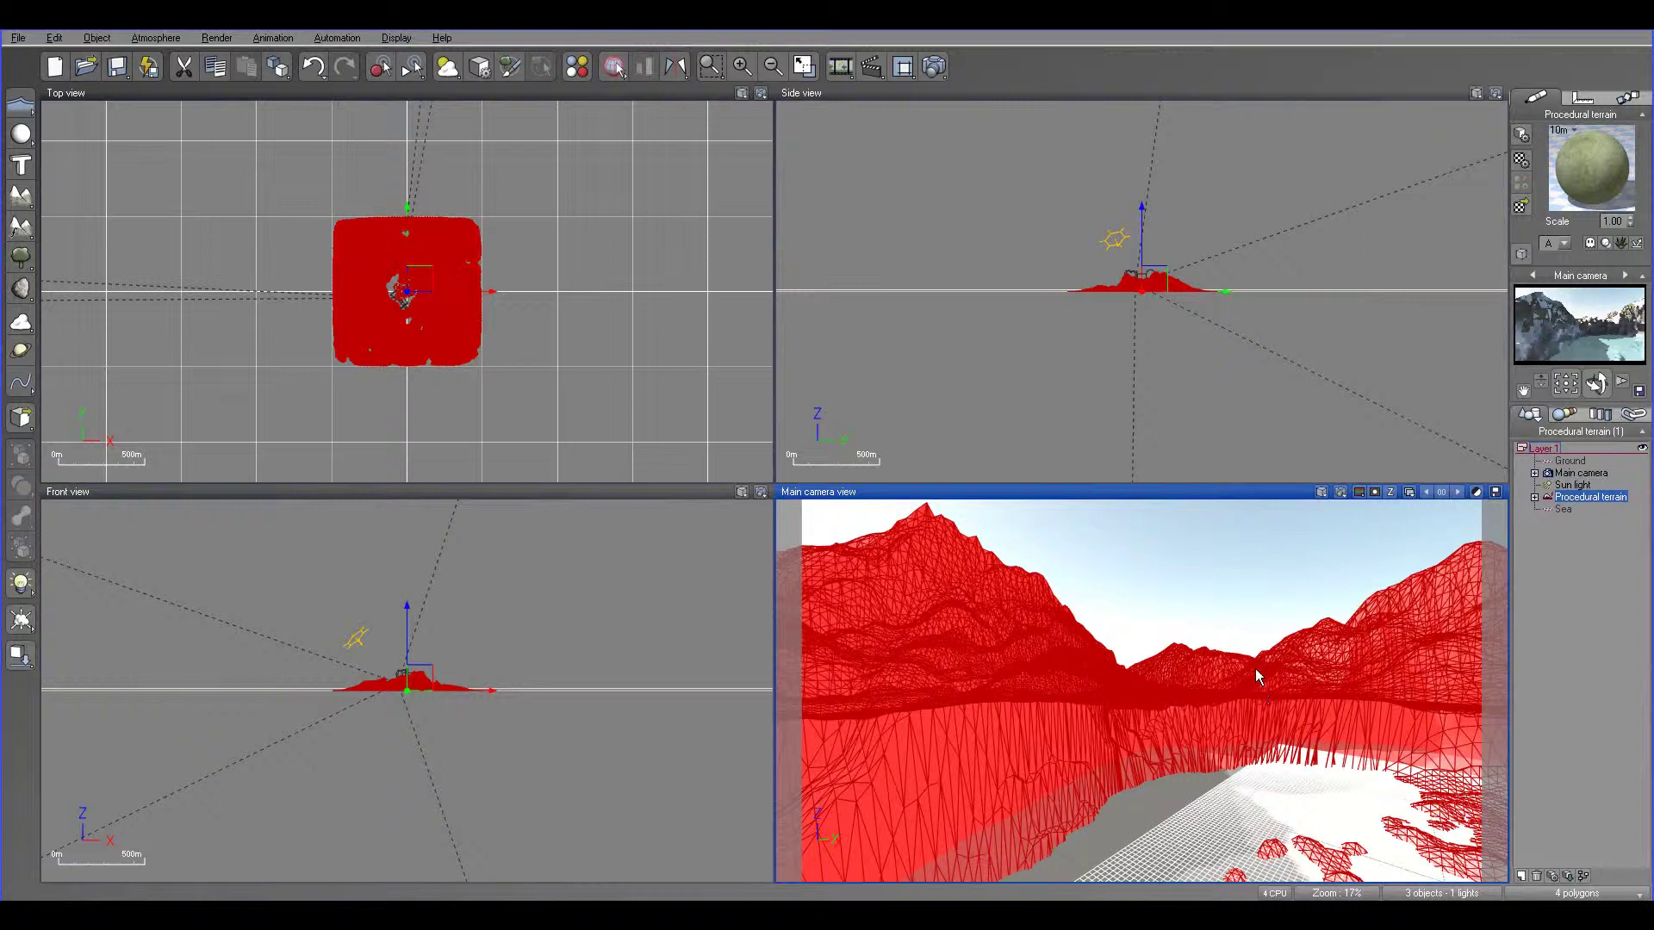
left_click(1354, 493)
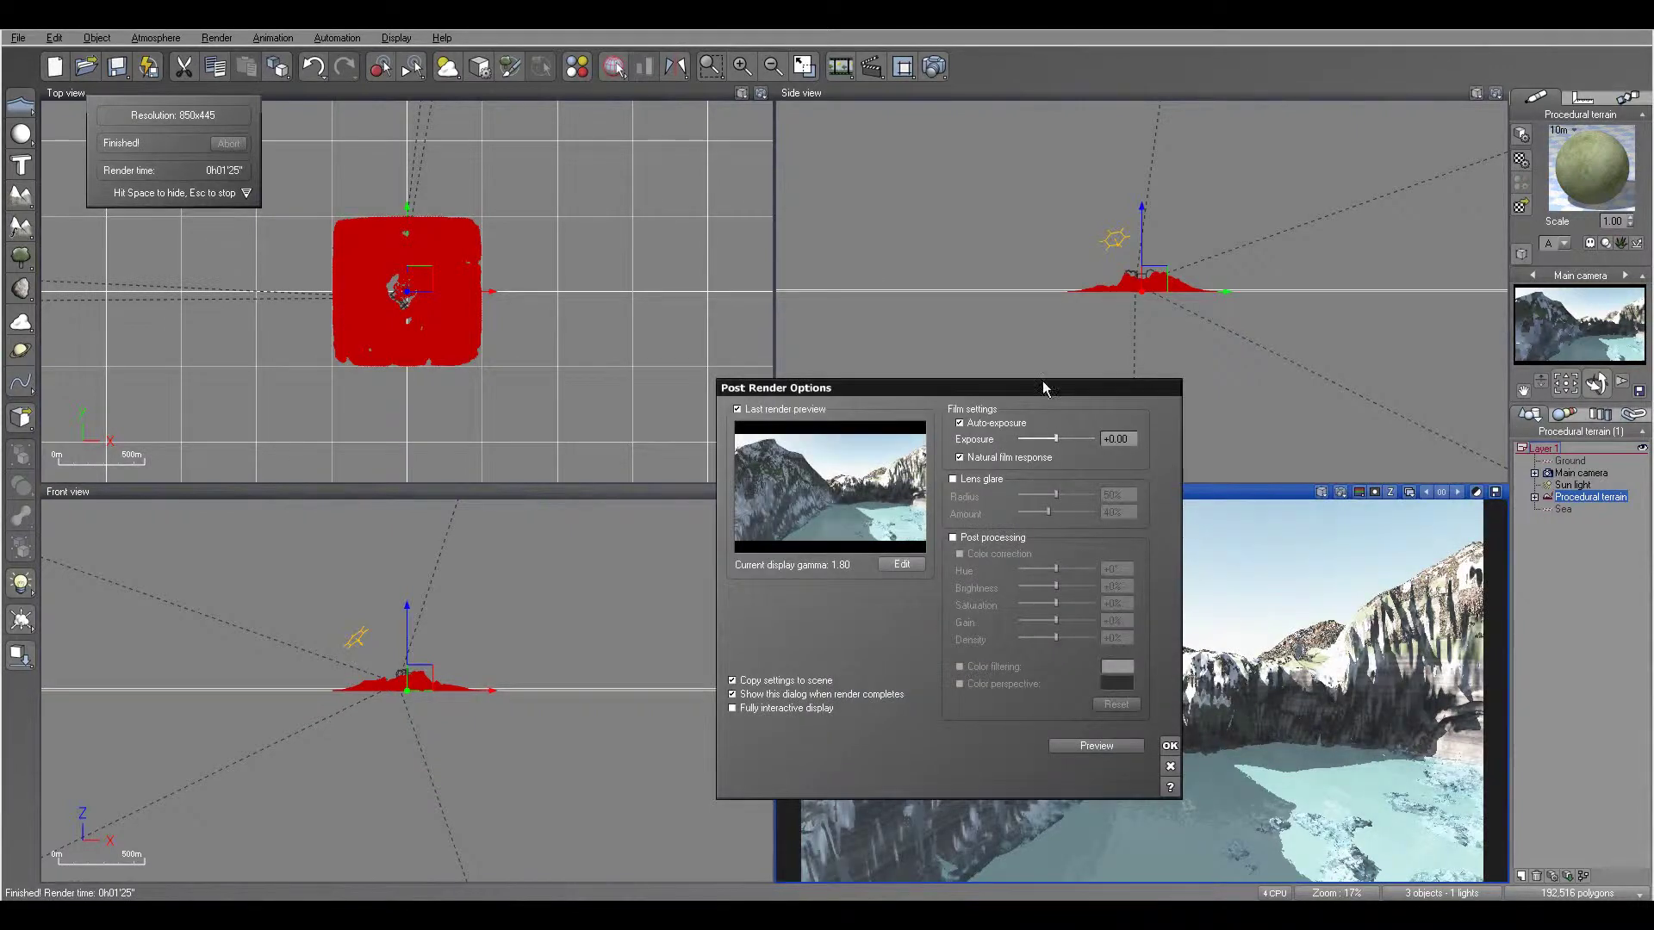
left_click_drag(1045, 389, 655, 238)
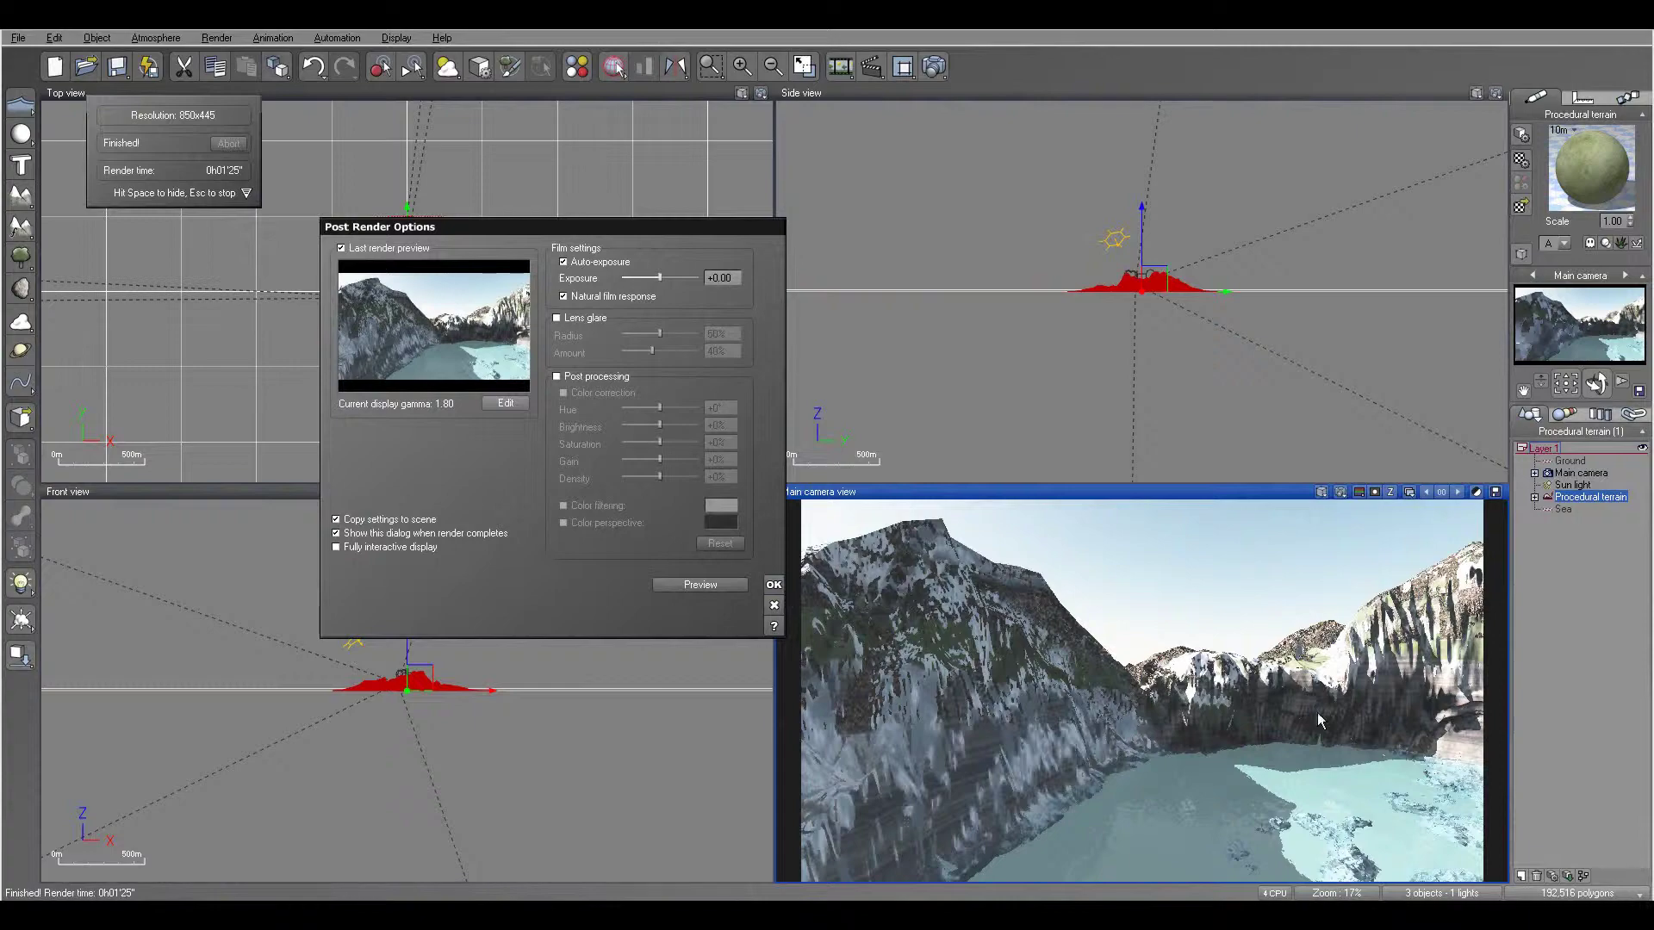
left_click(774, 586)
Step: Deselect the terrain and rotate the main camera inside the crater to examine the surrounding walls
right_click_drag(1269, 632, 1083, 635)
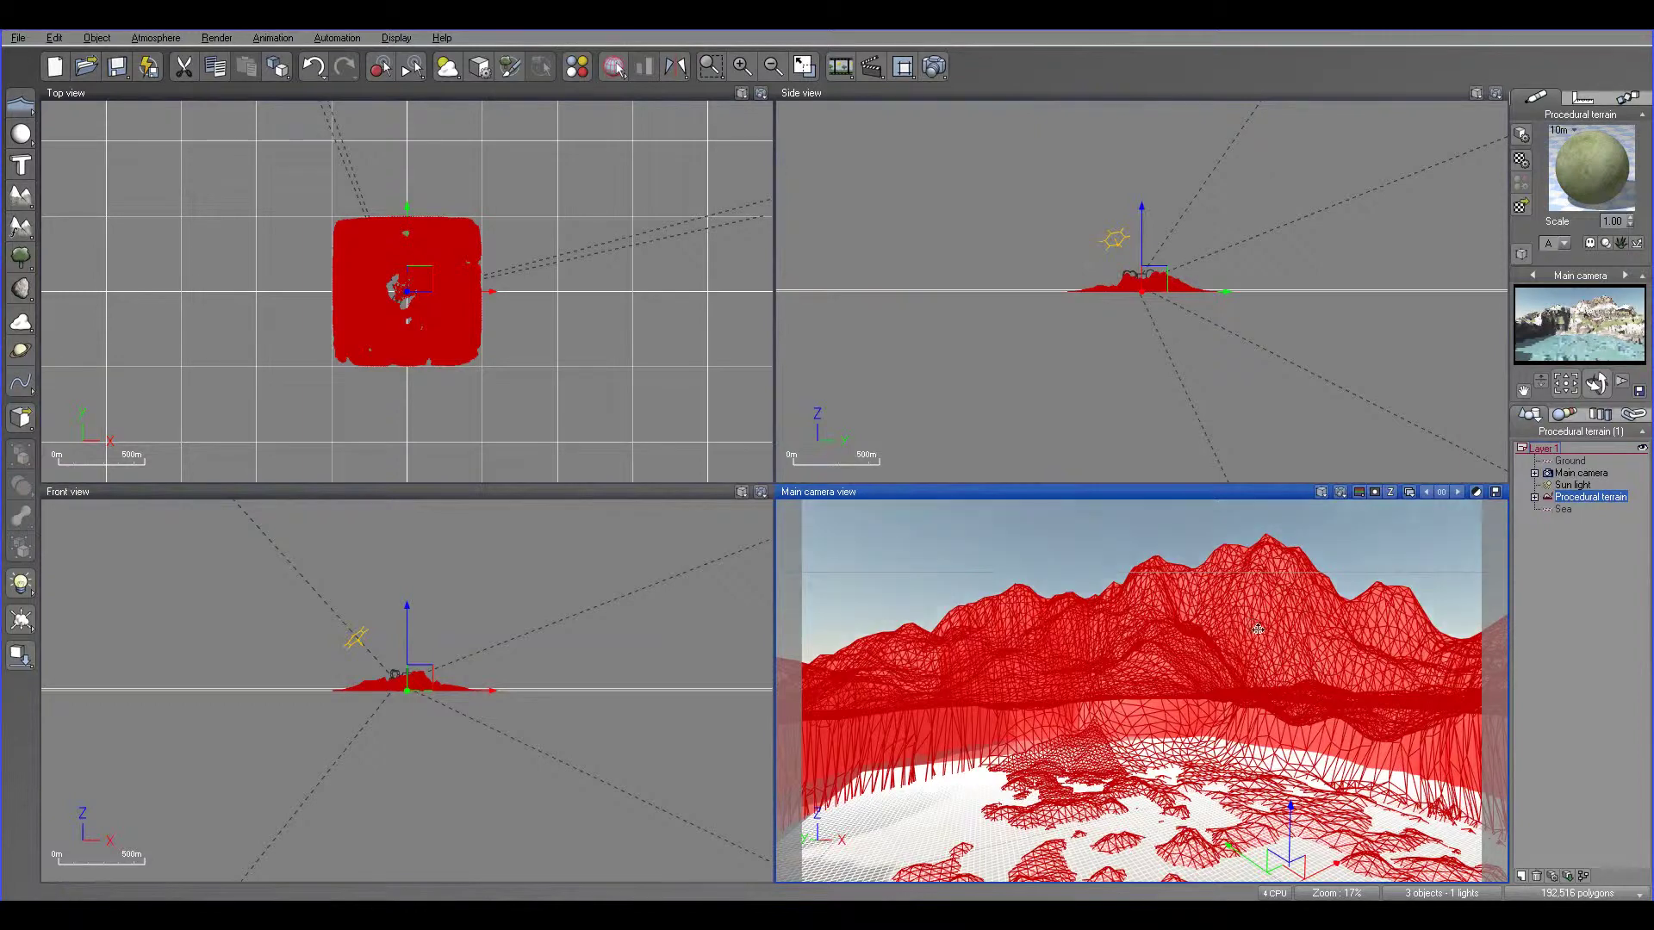
right_click_drag(1329, 626, 1214, 626)
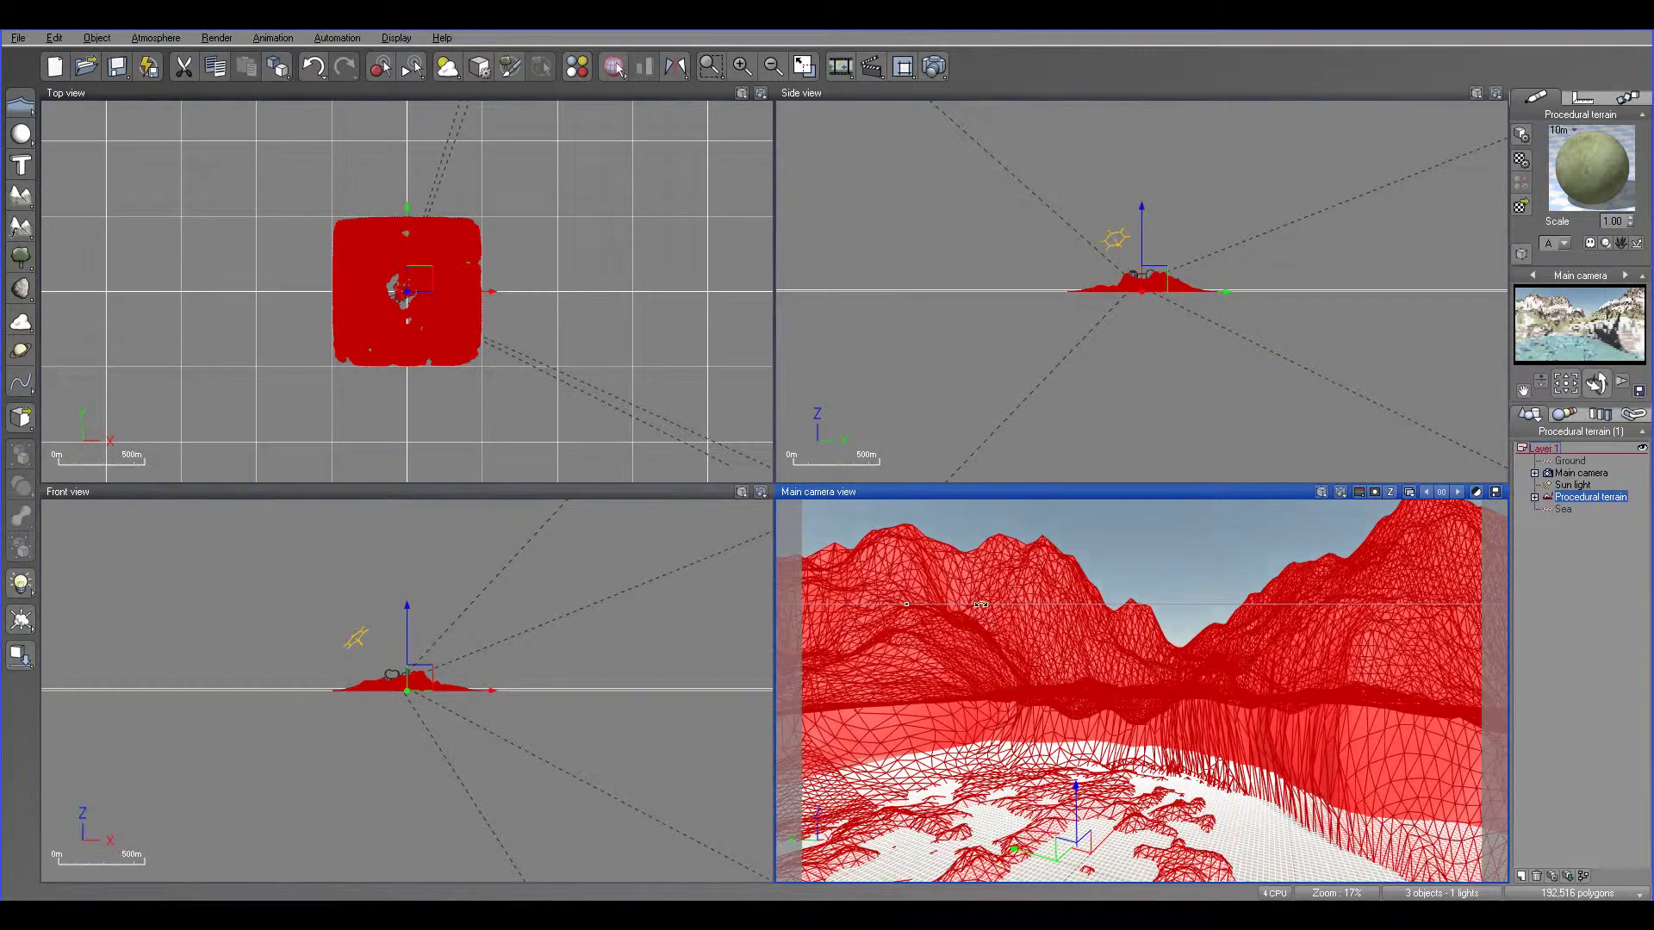
right_click_drag(980, 599, 1166, 599)
left_click(1596, 586)
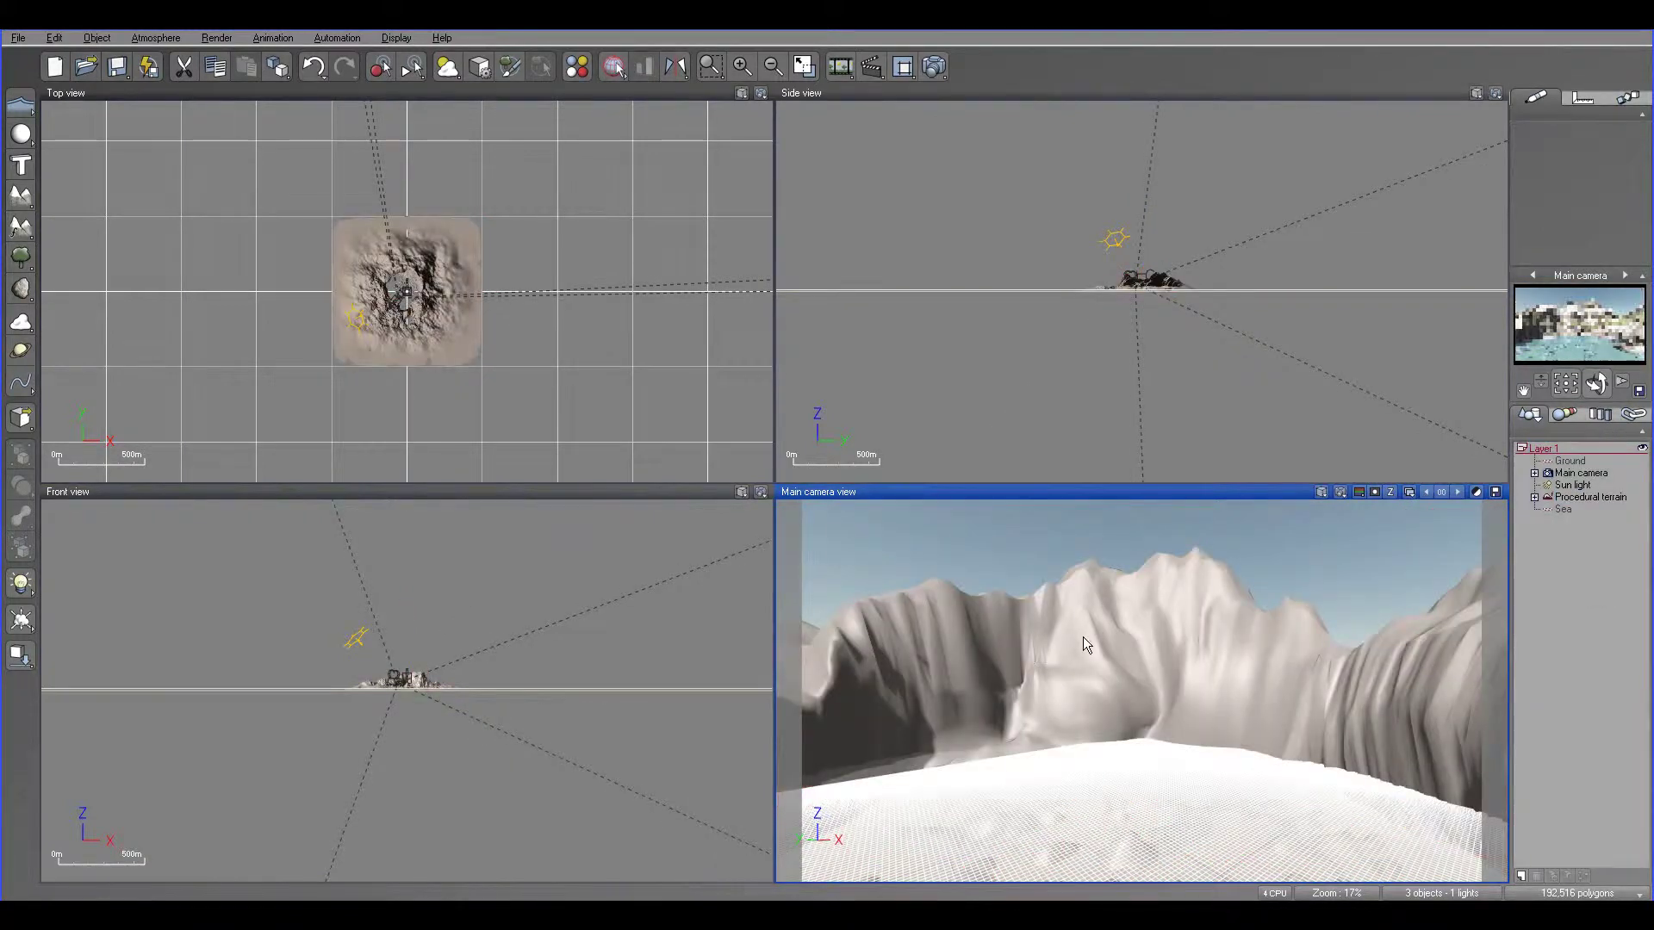
mouse_move(1082, 638)
right_mouse_down()
mouse_move(1306, 634)
mouse_move(1056, 632)
mouse_move(1294, 623)
right_mouse_up()
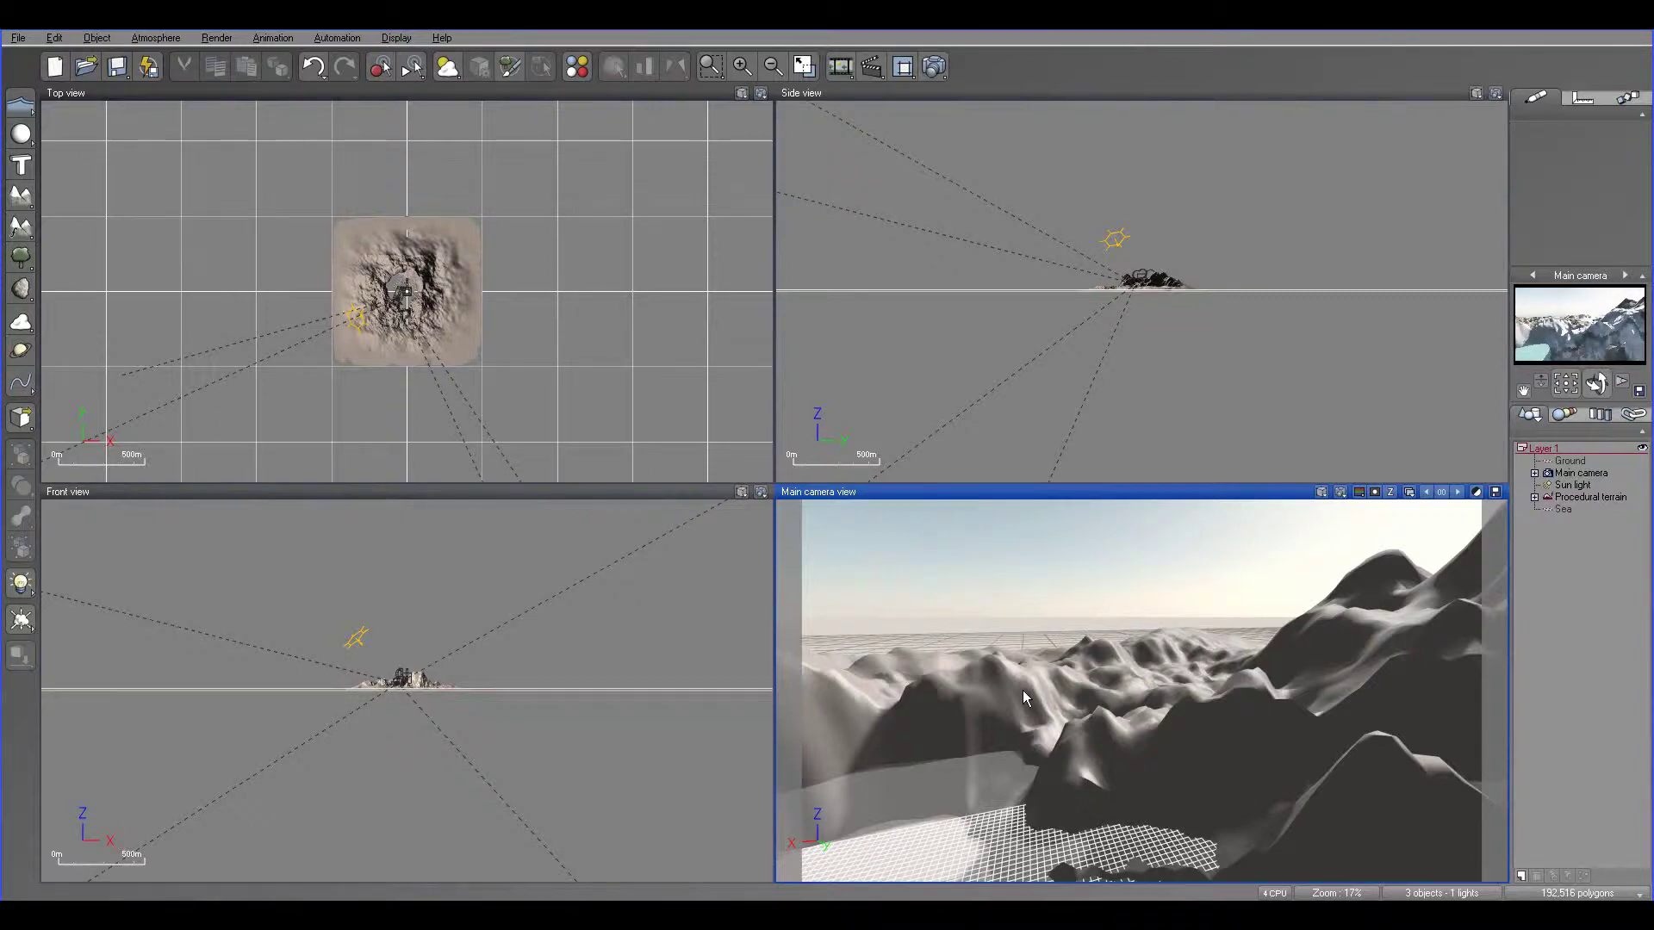
right_click_drag(1022, 690, 1300, 658)
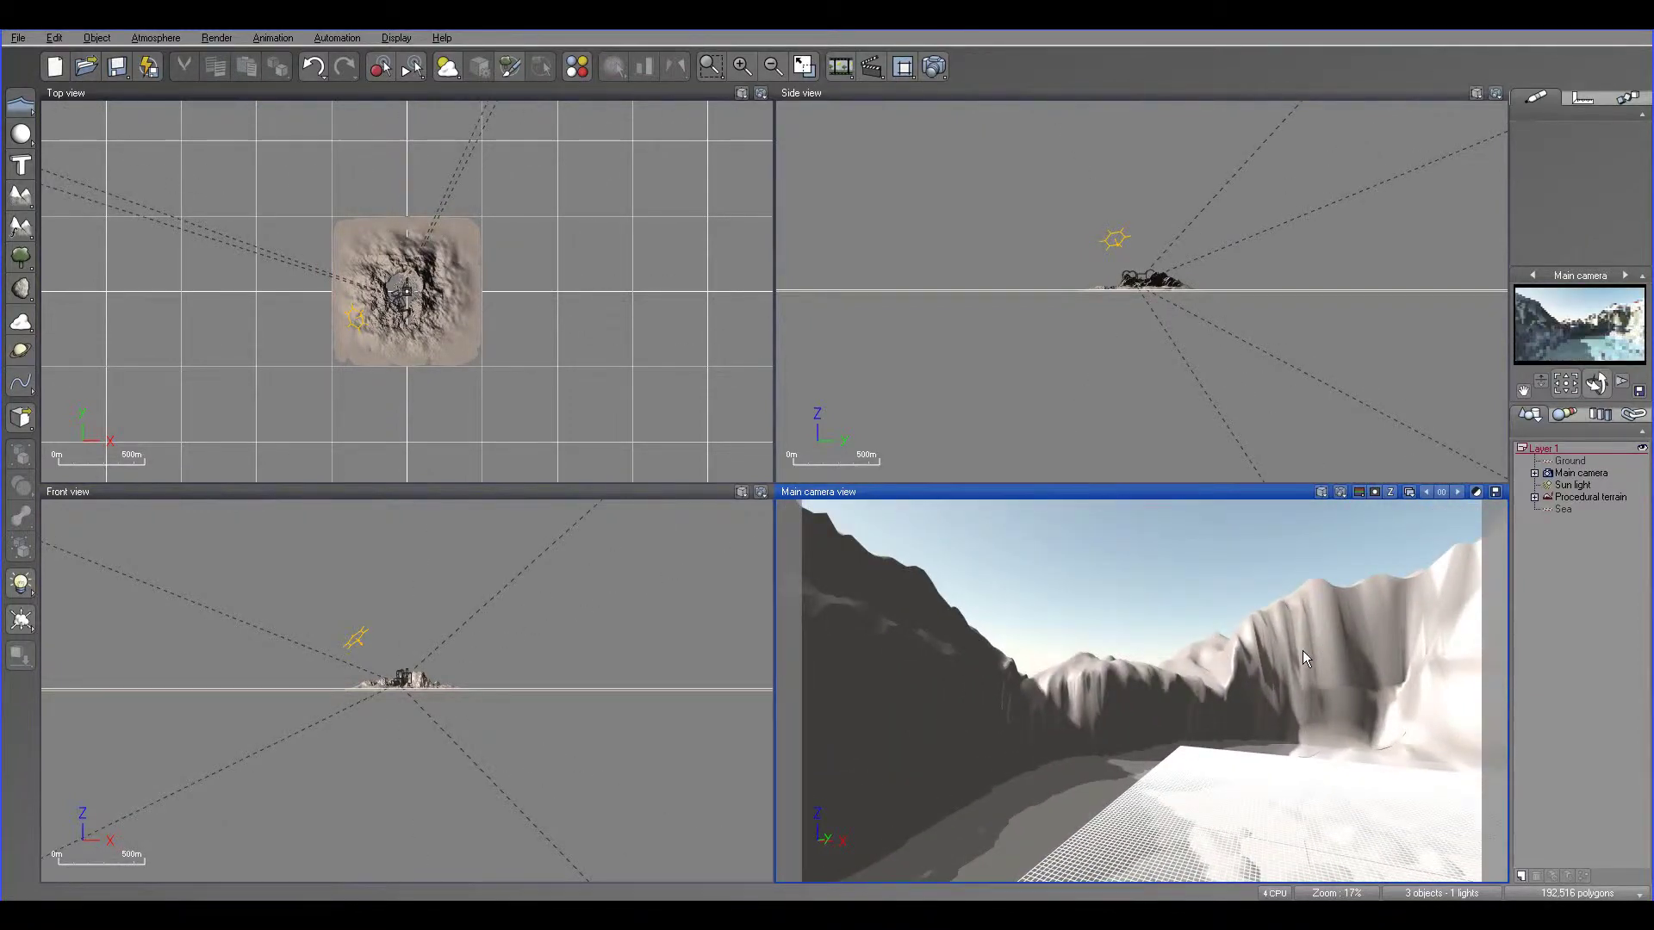